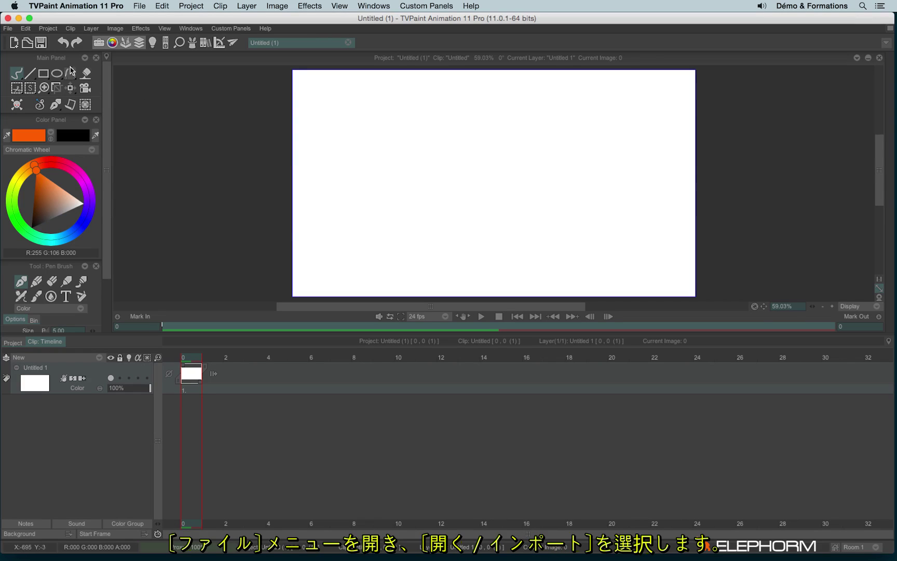
# Step: Check the File menu's Open/Import commands, then bring up the Load dialog and select 03_Faux-Fixe.tvpp
pyautogui.click(8, 29)
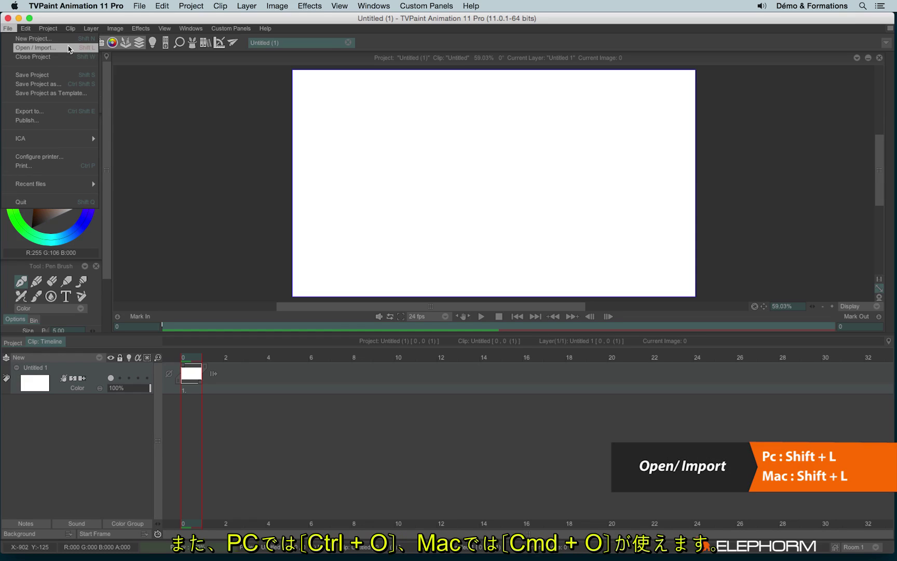
pyautogui.click(162, 103)
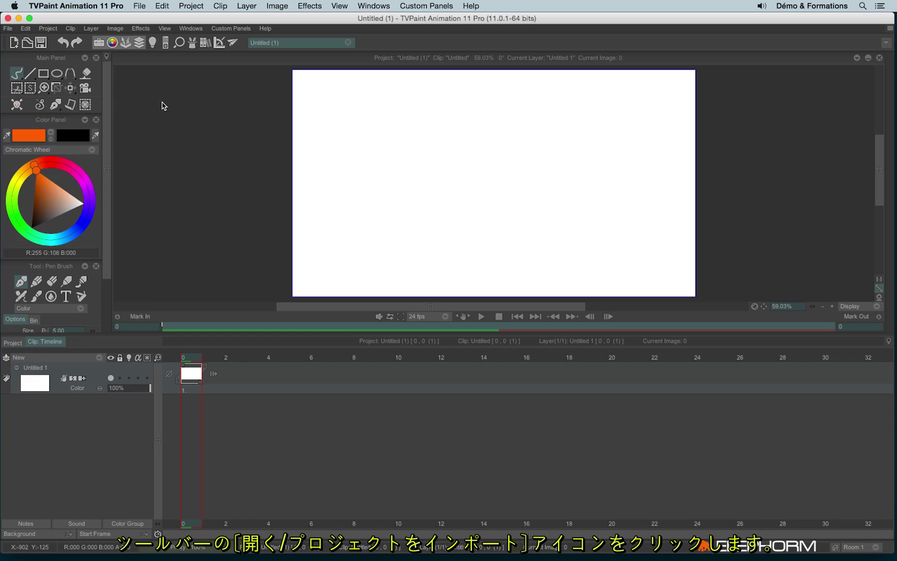
pyautogui.click(26, 43)
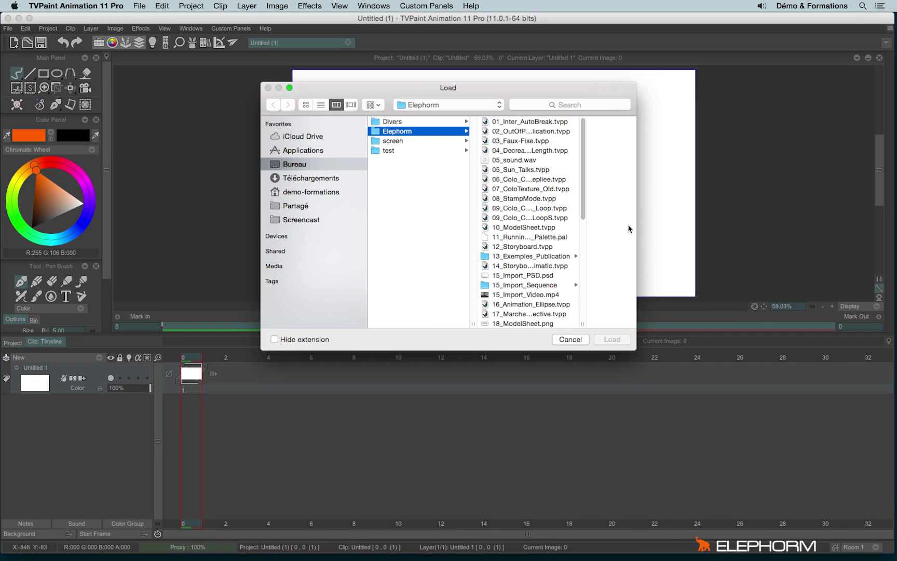
pyautogui.click(531, 141)
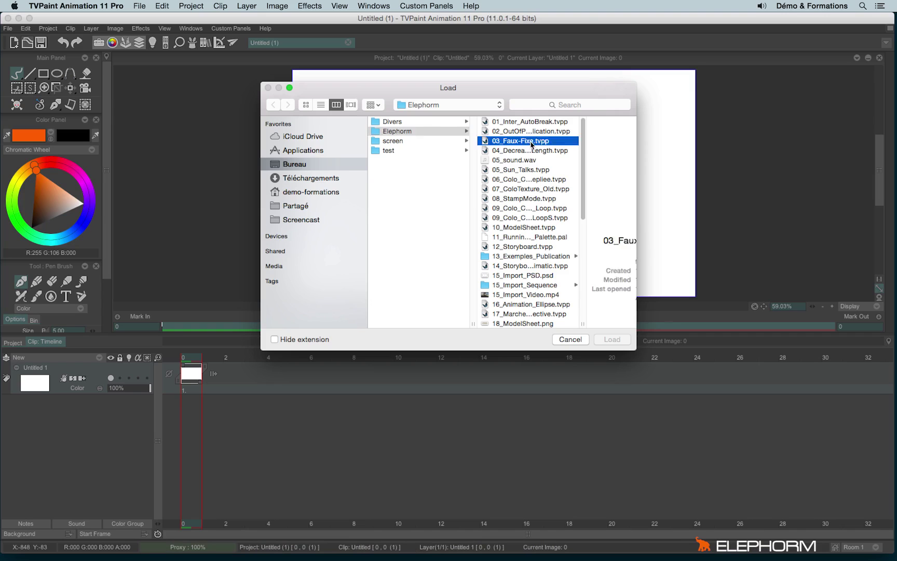
# Step: Open the 03_Faux-Fixe.tvpp project in a new tab
pyautogui.doubleClick(530, 141)
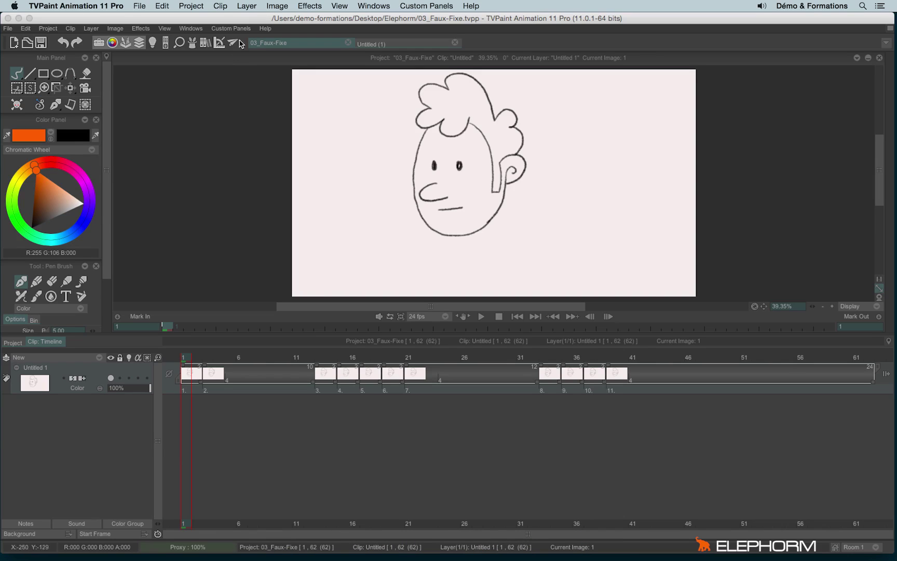
# Step: Load 15_Import_PSD.psd from the Load dialog as its own project
pyautogui.press('super+o')
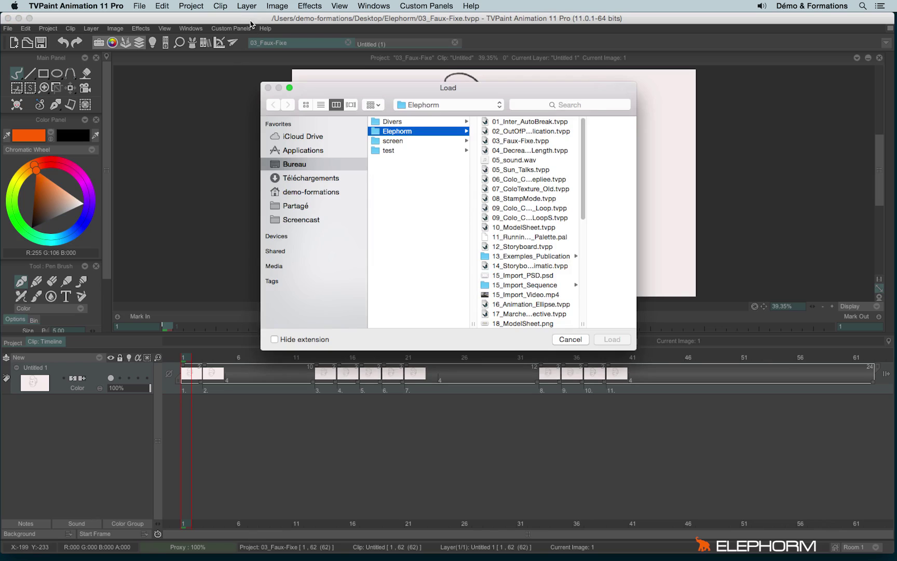
pyautogui.scroll(-2, 524, 202)
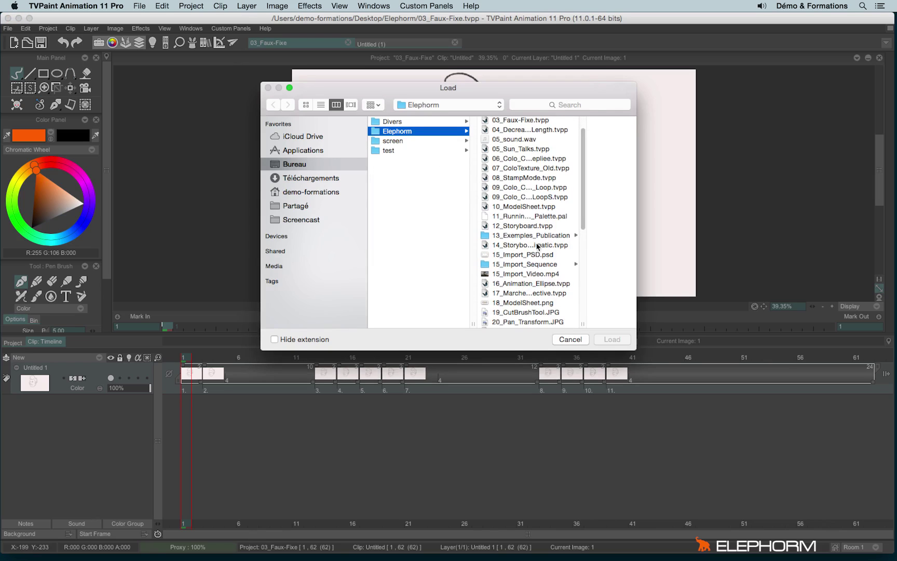
pyautogui.click(535, 255)
pyautogui.click(612, 339)
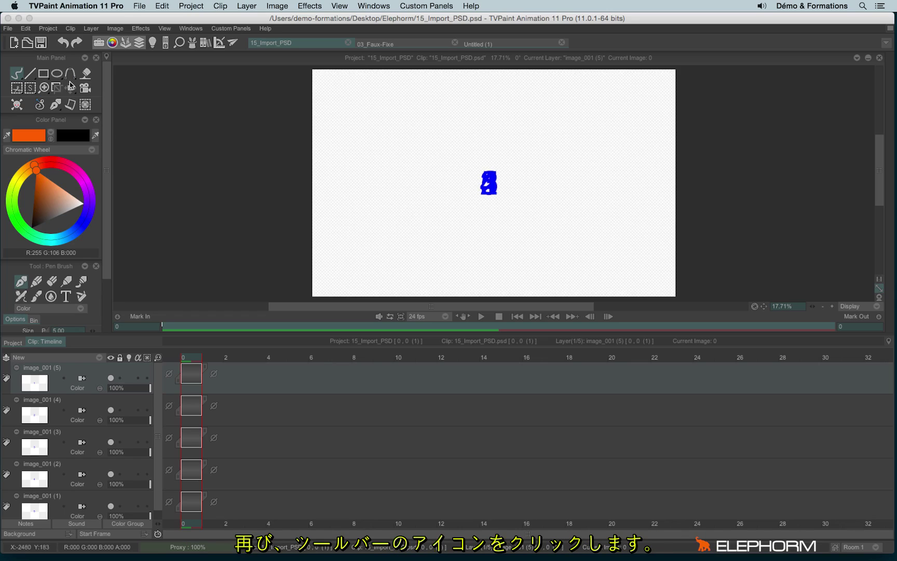
# Step: In the Load dialog, open the 15_Import_Sequence folder and select image_001.png
pyautogui.click(27, 44)
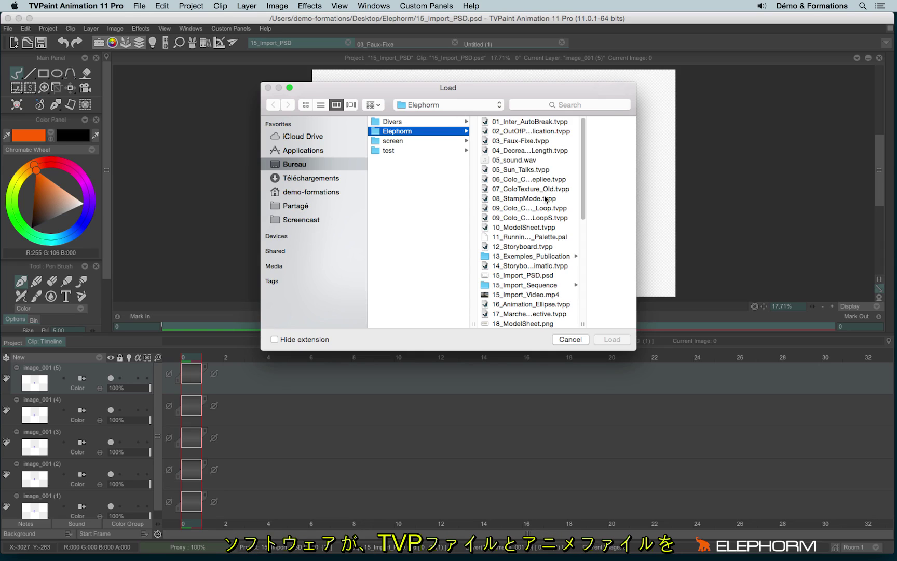
pyautogui.scroll(-1, 547, 199)
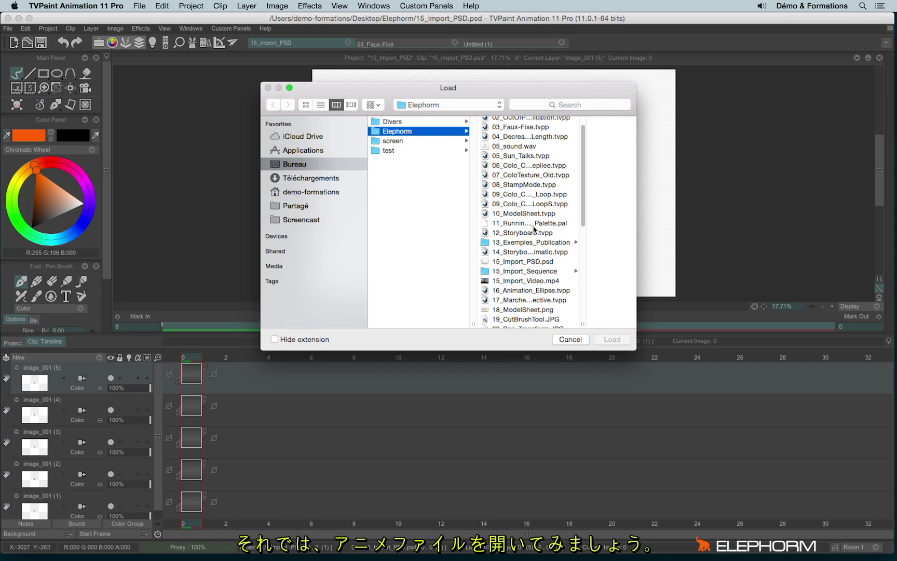
pyautogui.click(527, 271)
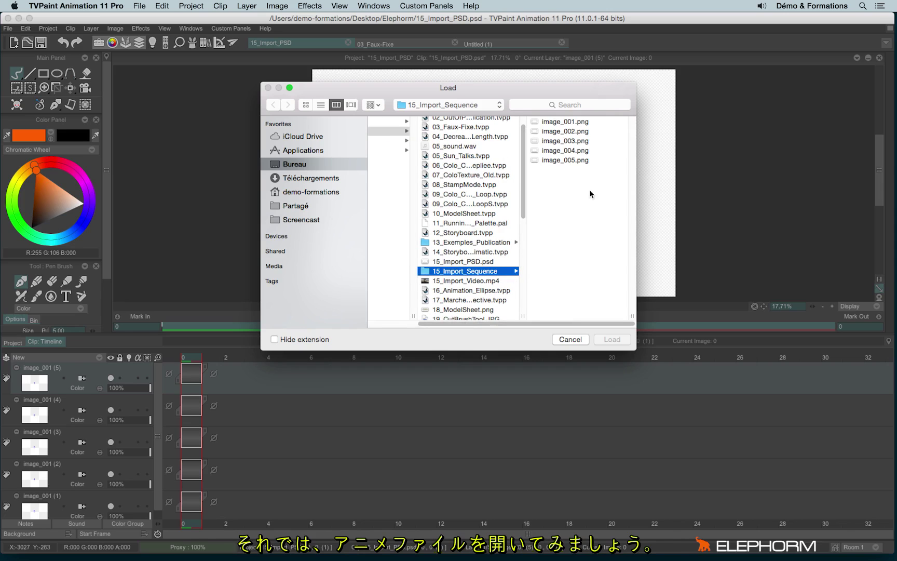
pyautogui.click(583, 124)
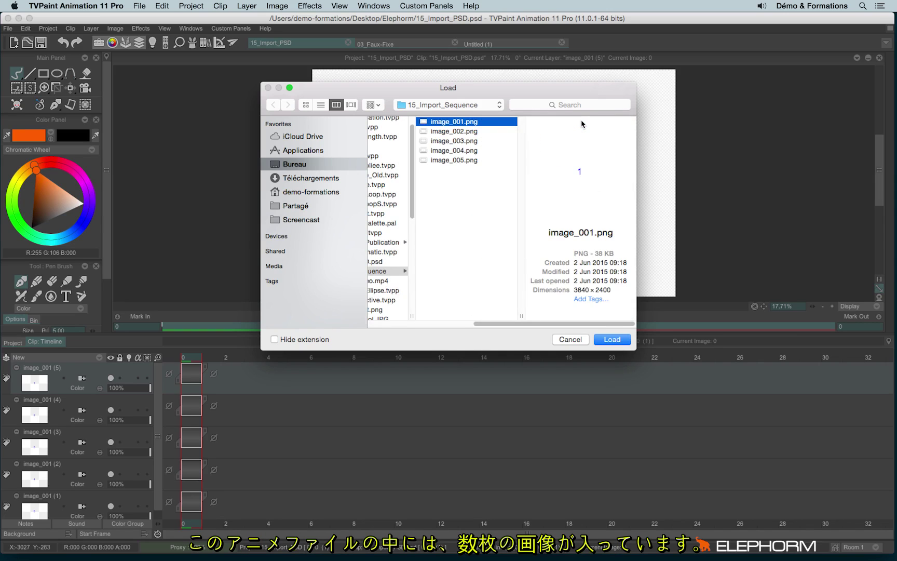
# Step: Preview the sequence PNGs full size with Quick Look, then reselect image_001.png
pyautogui.press('space')
pyautogui.press('Down')
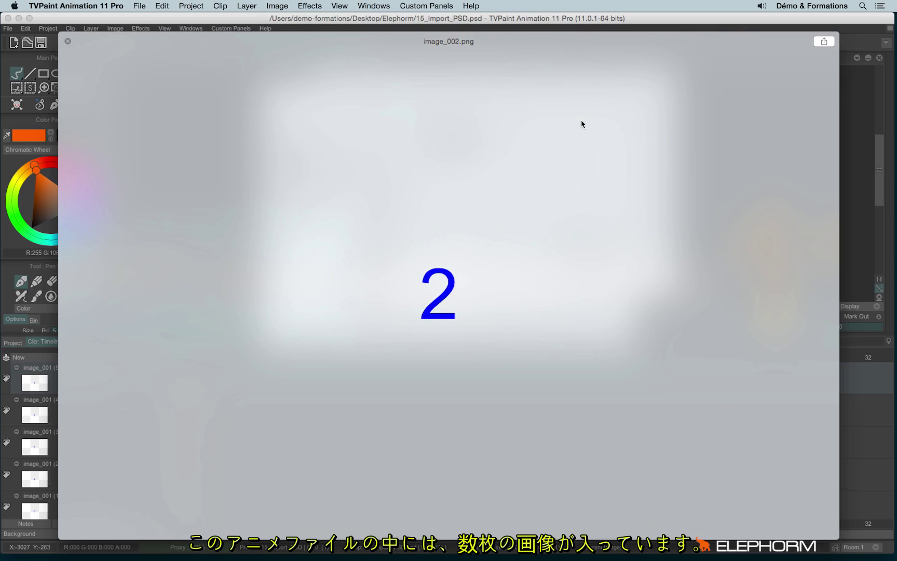
pyautogui.press('Down')
pyautogui.press('Down')
pyautogui.press('Down')
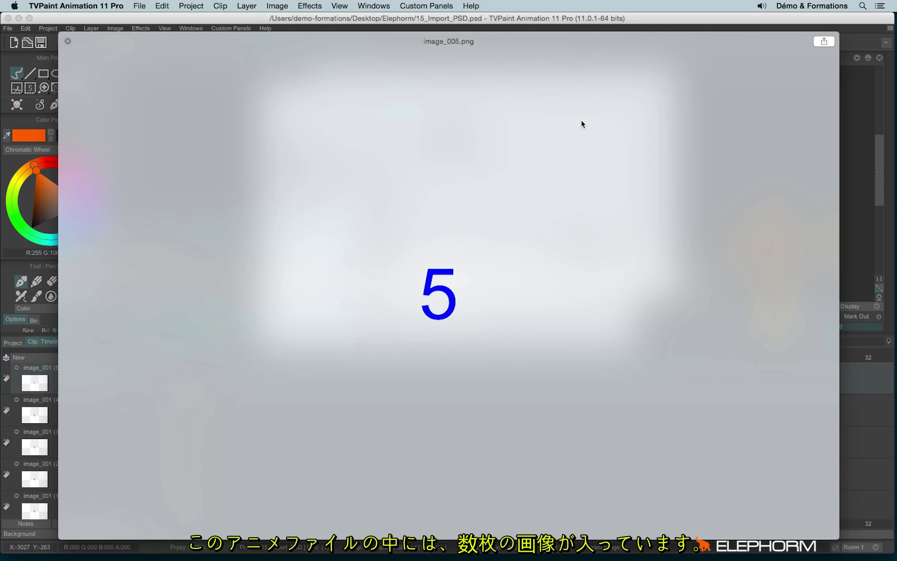
pyautogui.press('space')
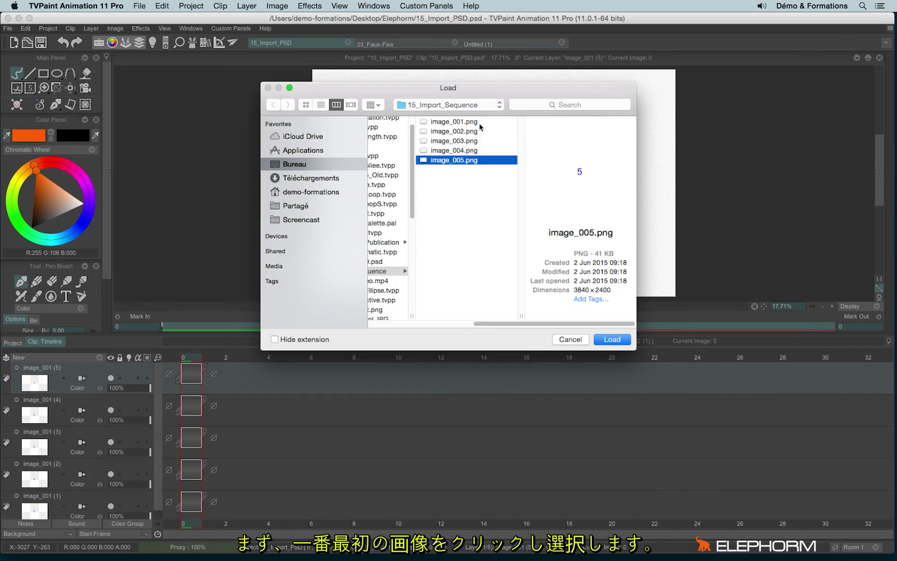
pyautogui.click(464, 122)
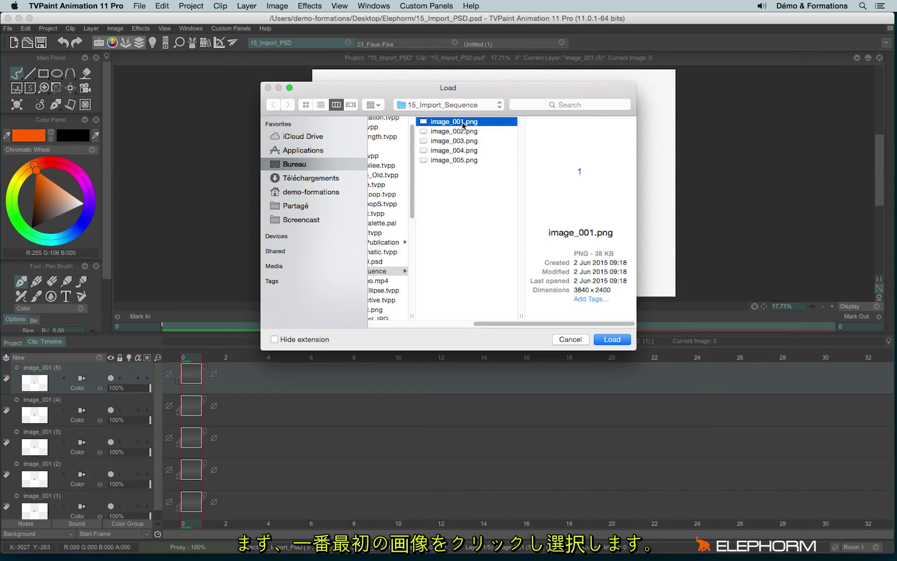
# Step: Load the image_001 sequence into Import Footage, scrub its preview, and leave PreLoad off
pyautogui.click(609, 341)
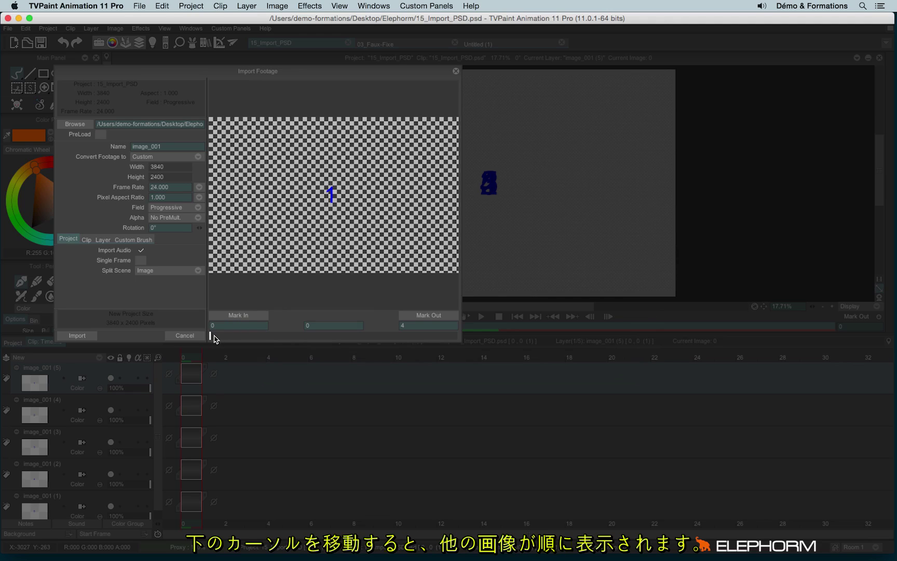
pyautogui.moveTo(213, 338)
pyautogui.mouseDown()
pyautogui.moveTo(474, 351)
pyautogui.moveTo(210, 326)
pyautogui.mouseUp()
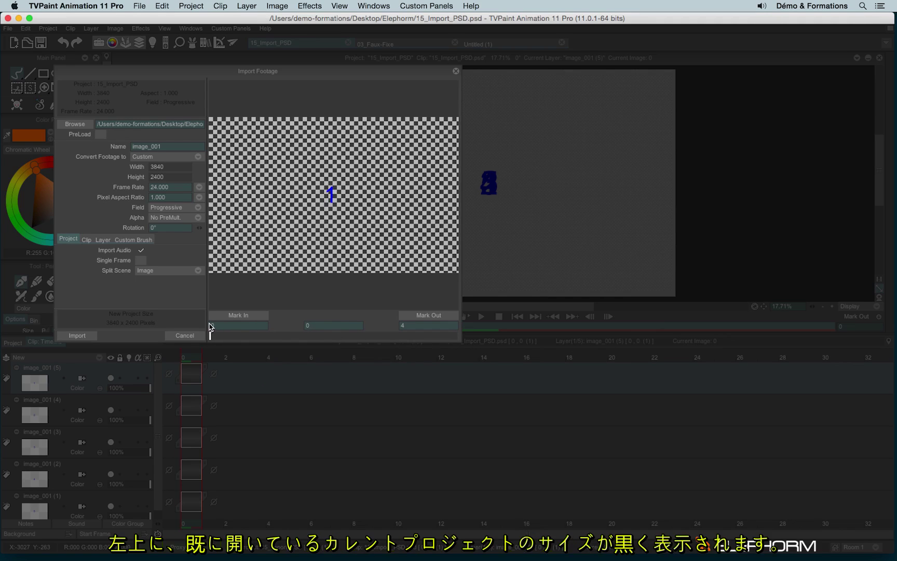
pyautogui.click(101, 134)
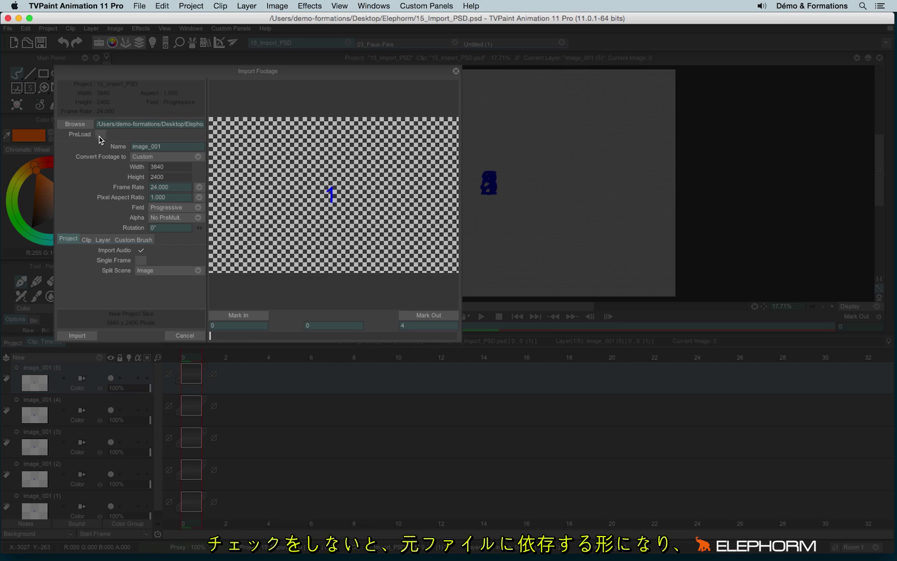
pyautogui.click(101, 135)
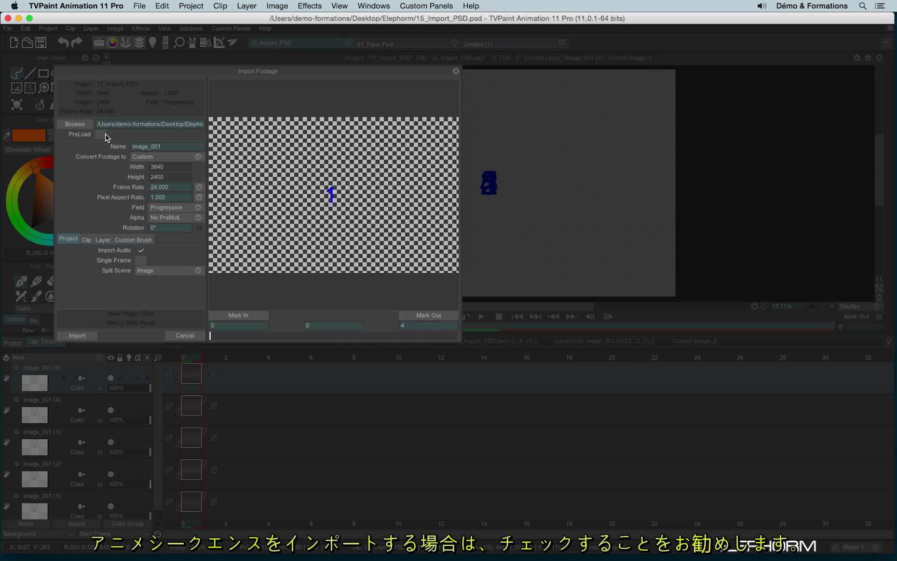
# Step: Turn on PreLoad for the image_001 footage
pyautogui.click(101, 134)
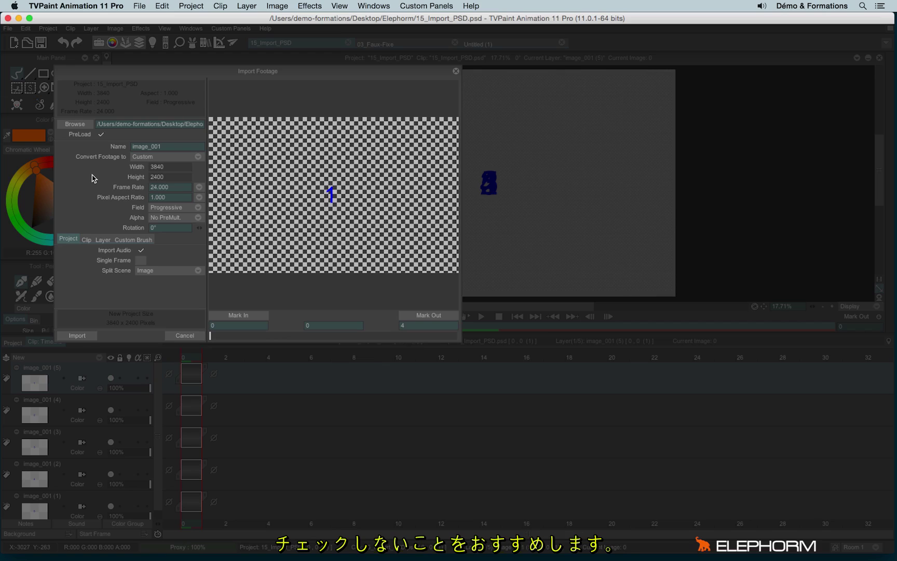
pyautogui.click(100, 135)
pyautogui.click(101, 134)
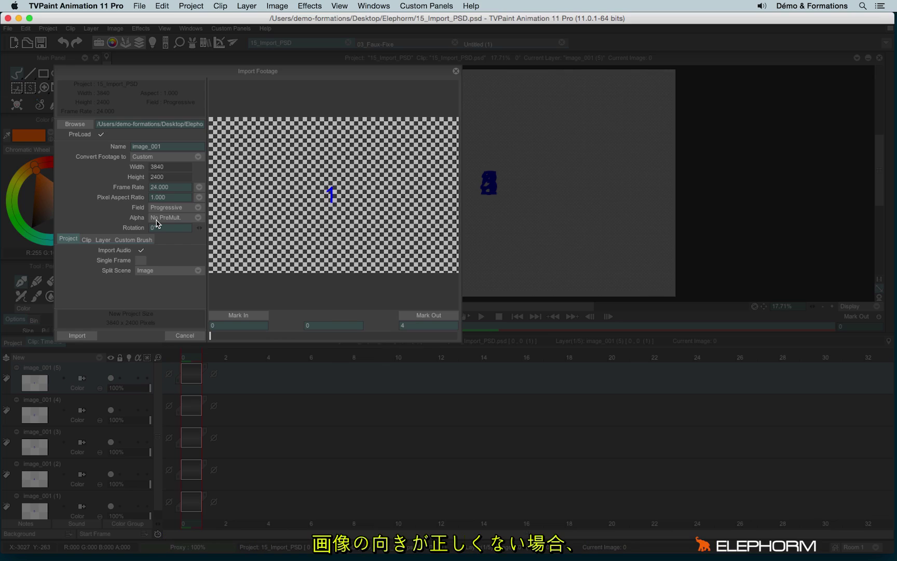
# Step: Try rotating the footage, then set Rotation back to 0°
pyautogui.click(200, 229)
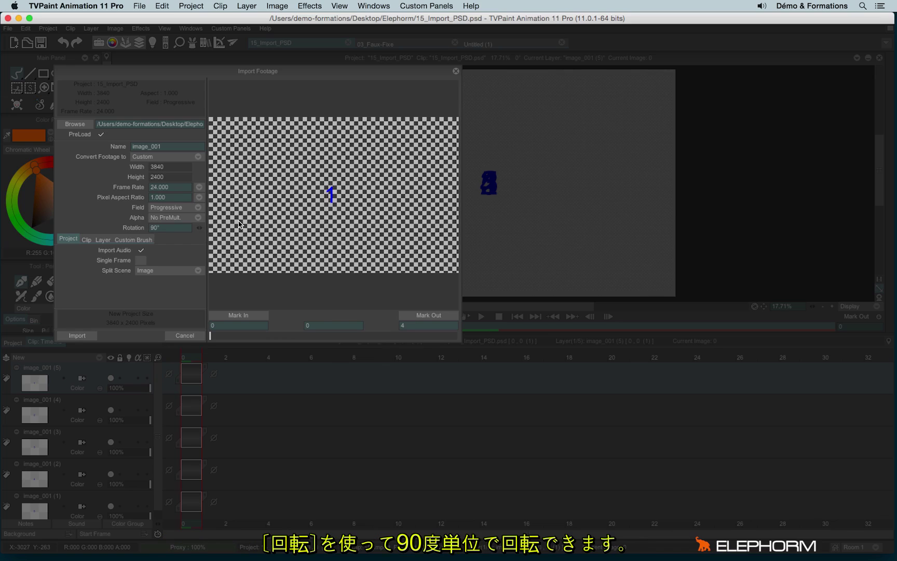
pyautogui.click(200, 230)
pyautogui.moveTo(201, 233); pyautogui.dragTo(164, 228)
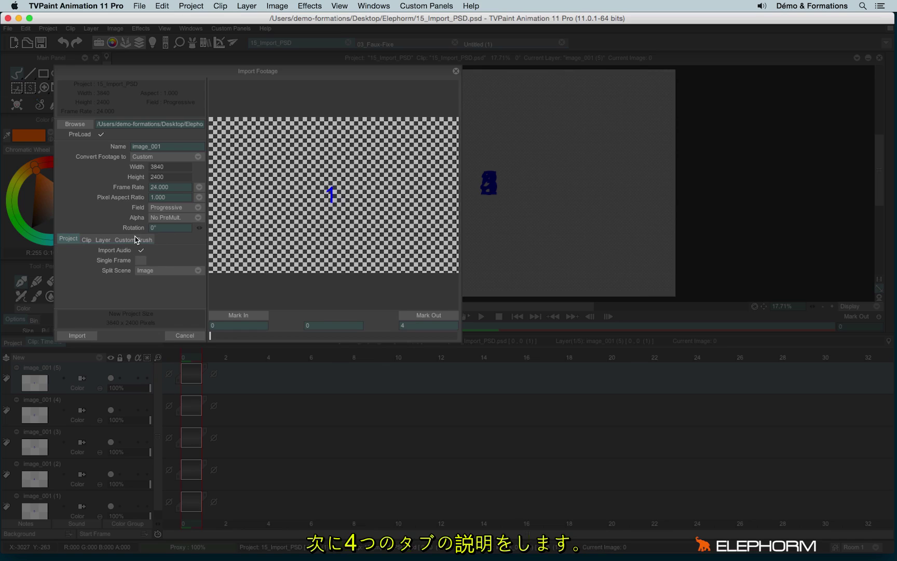
# Step: Browse the Clip, Layer and Custom Brush import options, then return to Project
pyautogui.click(86, 240)
pyautogui.click(103, 240)
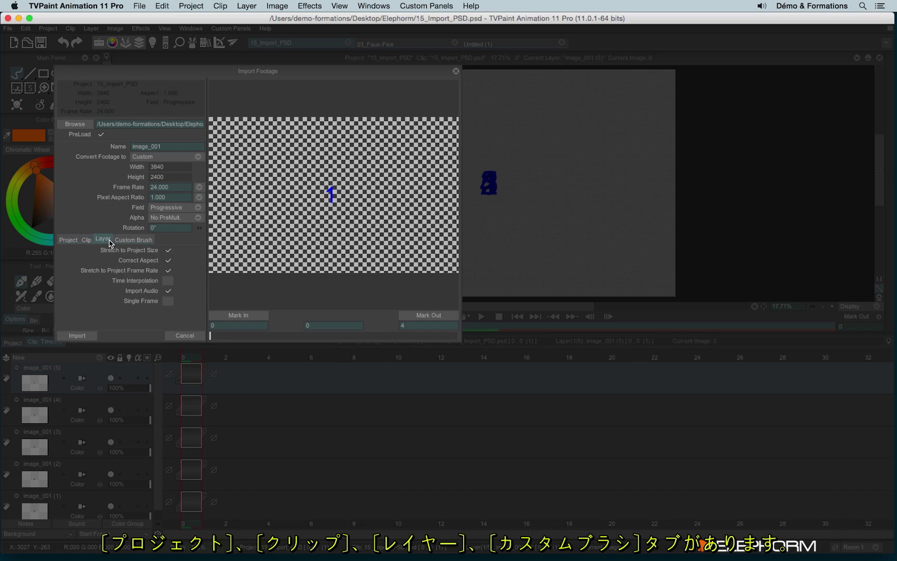
pyautogui.click(134, 239)
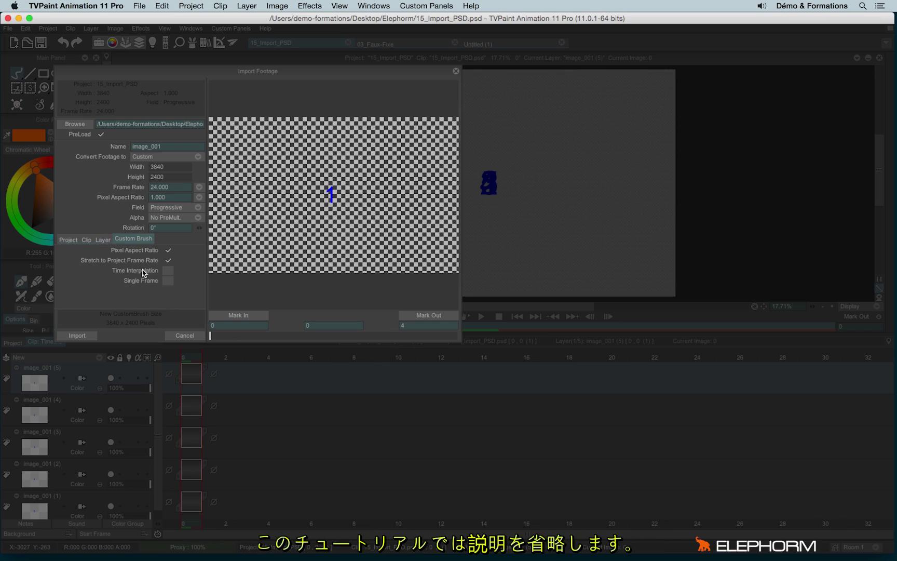
pyautogui.click(66, 241)
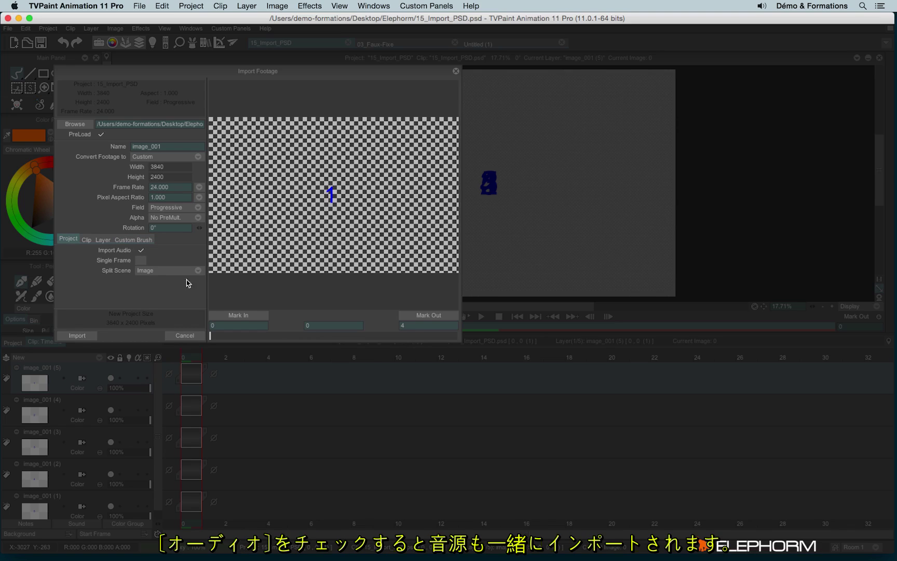
# Step: Turn off Import Audio and leave Single Frame unchecked in the Project options
pyautogui.click(141, 261)
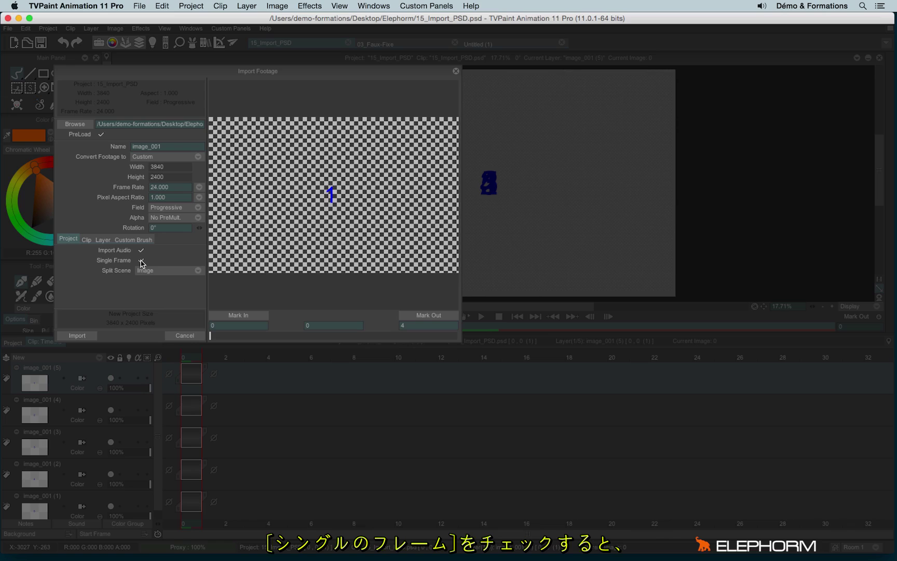
pyautogui.click(140, 250)
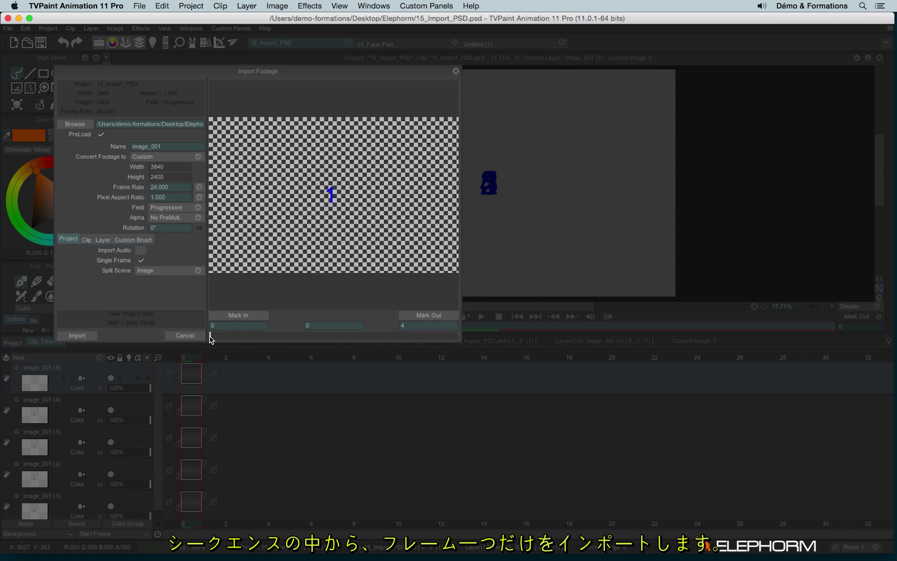
pyautogui.moveTo(264, 340); pyautogui.dragTo(227, 343)
pyautogui.click(140, 260)
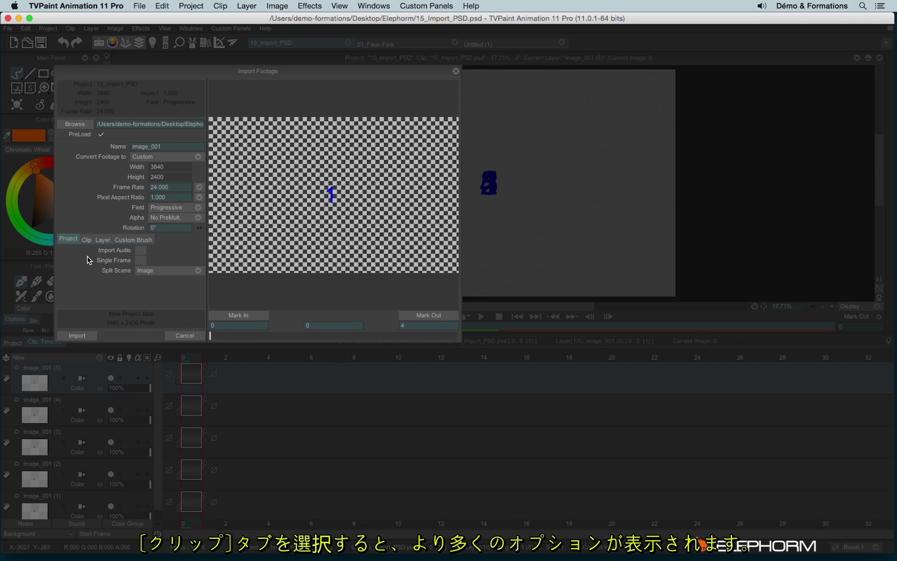
# Step: Compare the Clip and Layer import options, ending on the Clip tab
pyautogui.click(87, 240)
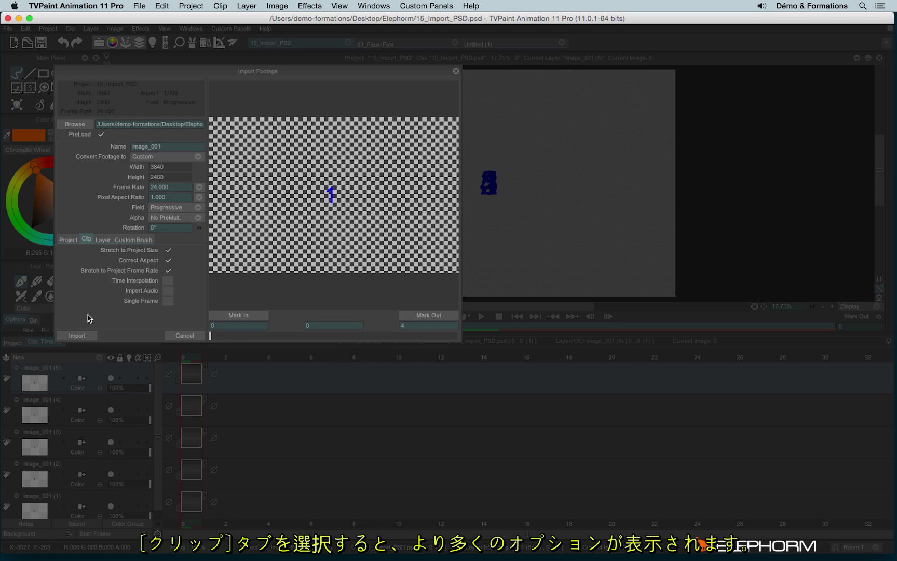
pyautogui.click(103, 241)
pyautogui.click(87, 240)
pyautogui.click(102, 242)
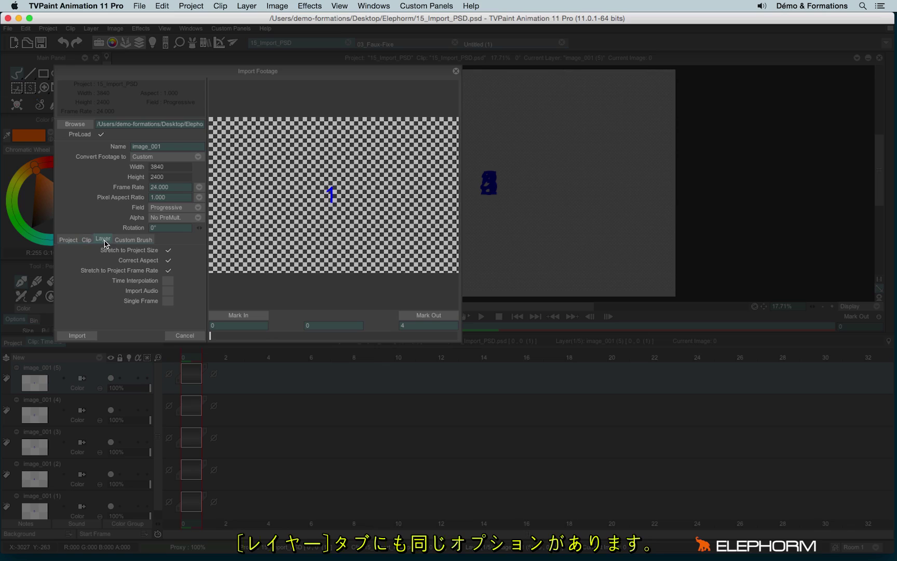
pyautogui.click(85, 240)
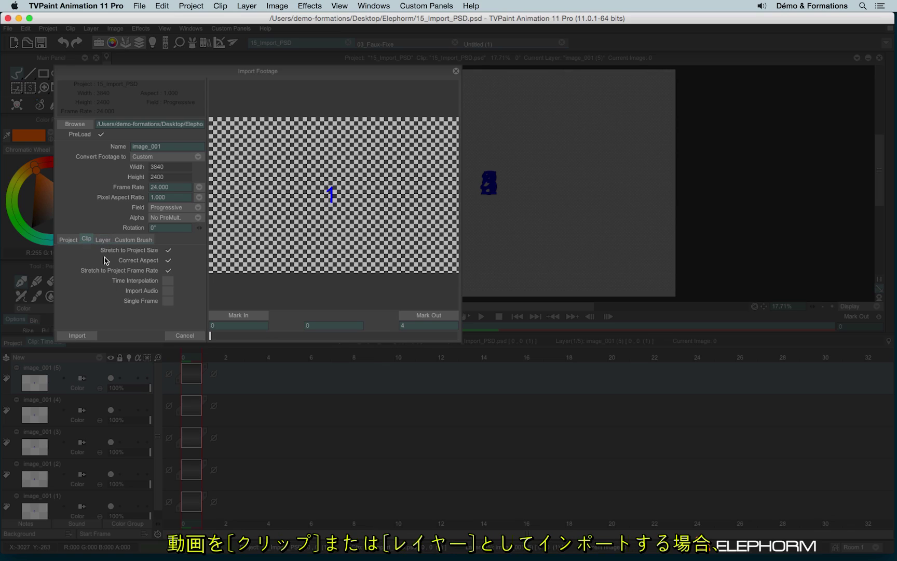
pyautogui.click(102, 241)
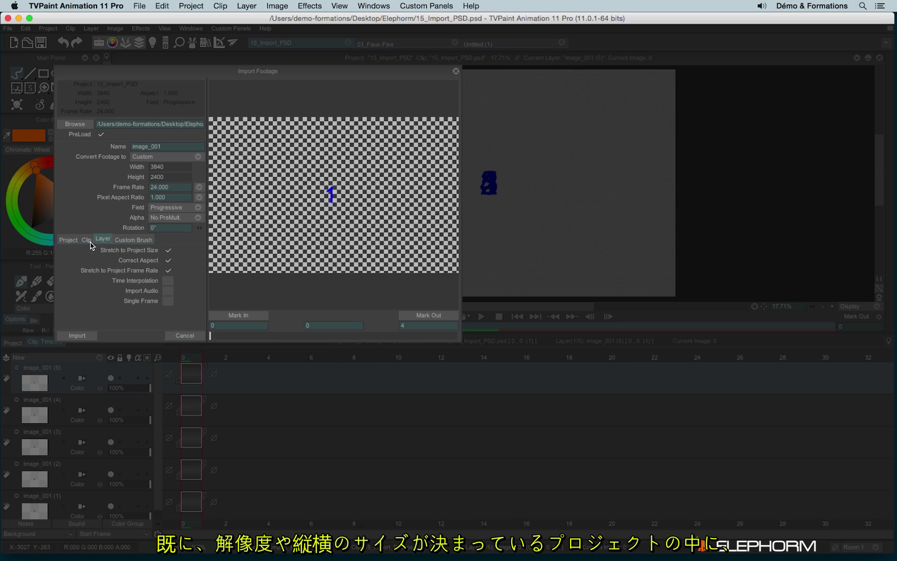
pyautogui.click(86, 240)
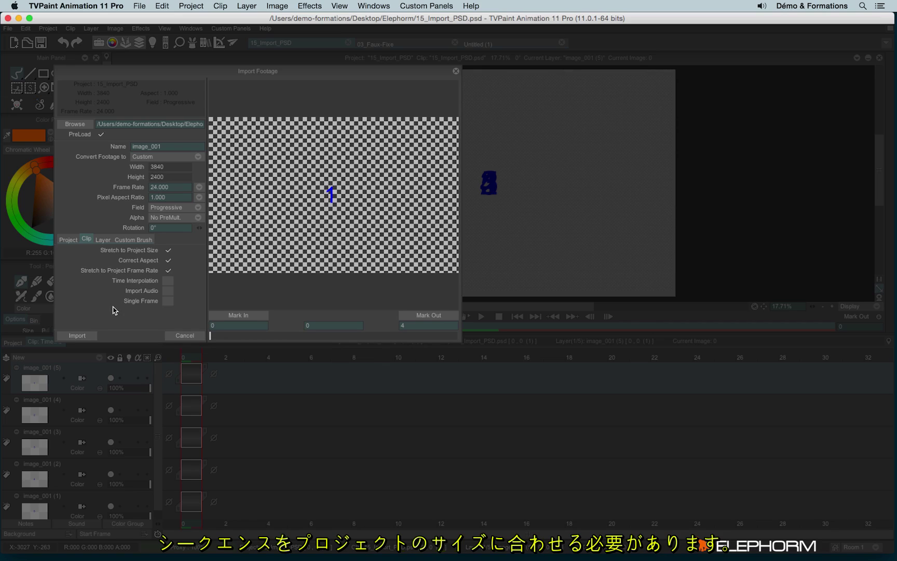
# Step: Keep Stretch to Project Size on, and turn off Correct Aspect and Stretch to Project Frame Rate
pyautogui.click(167, 252)
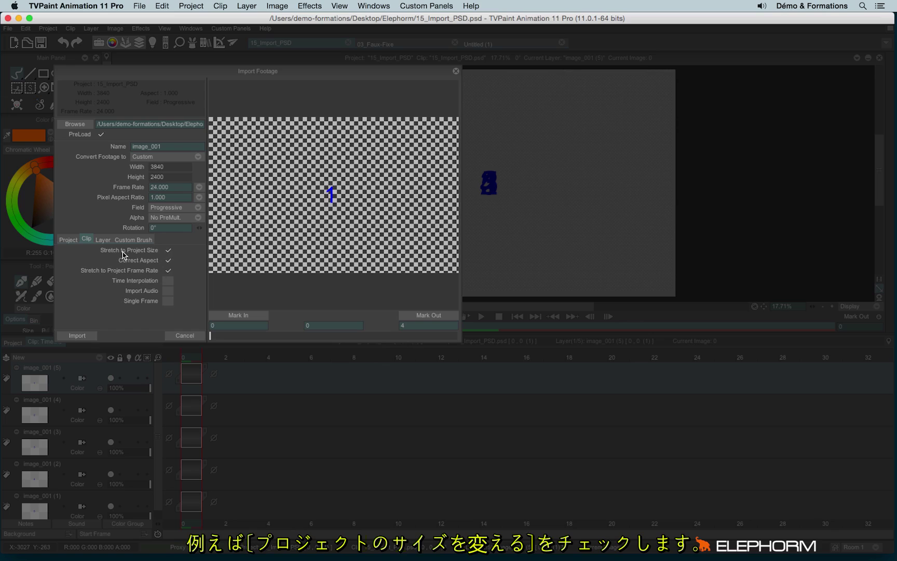
pyautogui.click(169, 252)
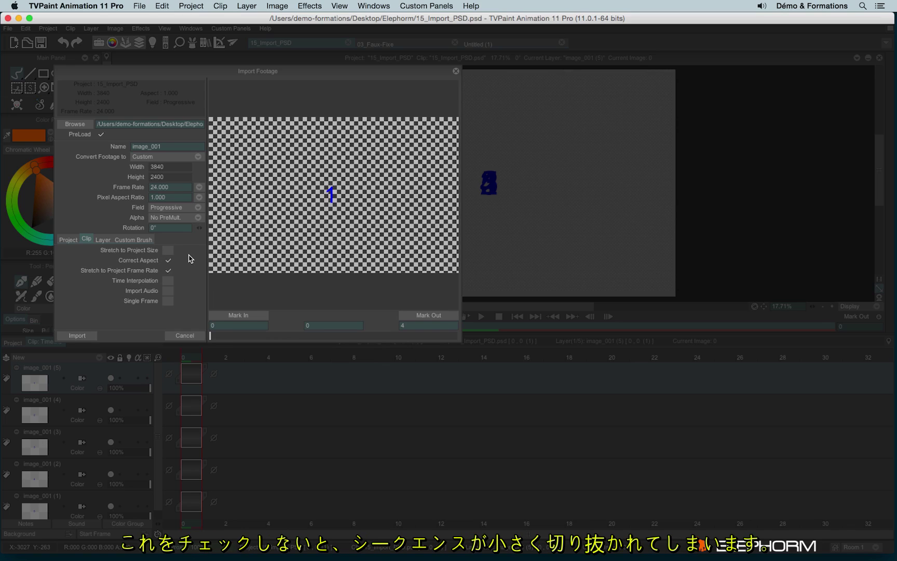
pyautogui.click(167, 251)
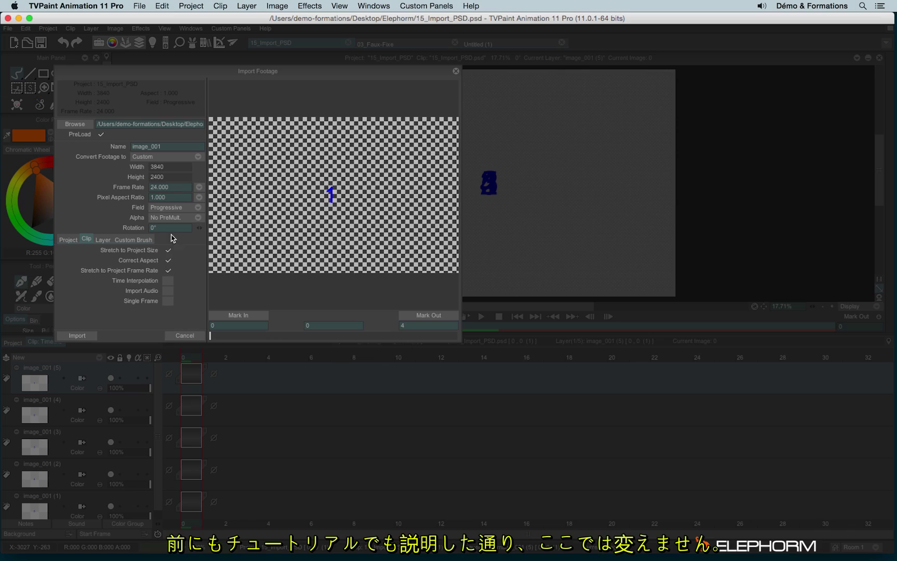
pyautogui.click(168, 261)
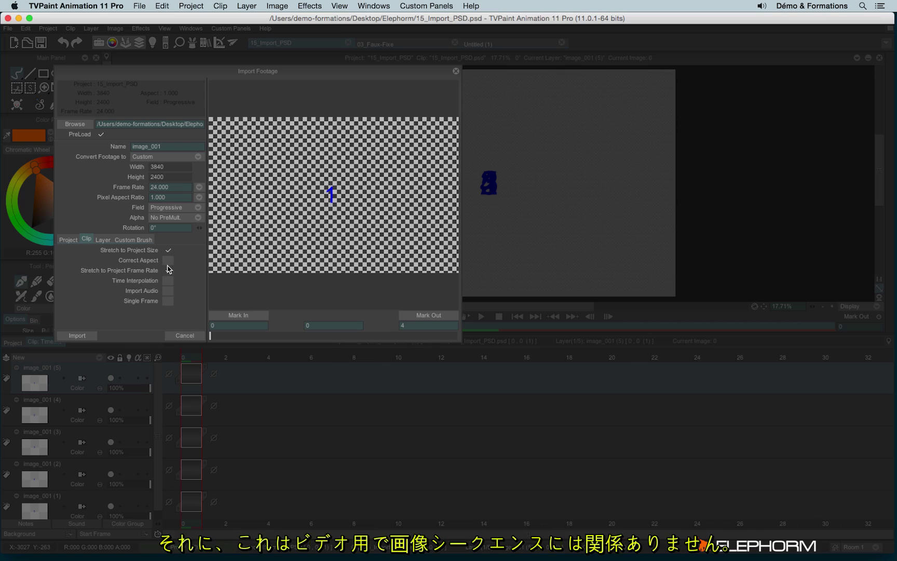
pyautogui.click(168, 261)
pyautogui.click(169, 260)
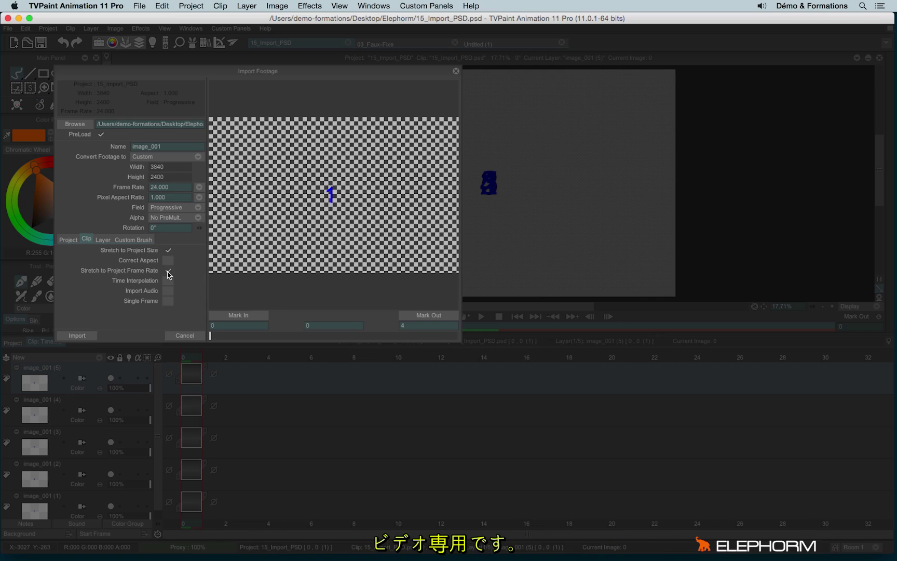
pyautogui.click(167, 271)
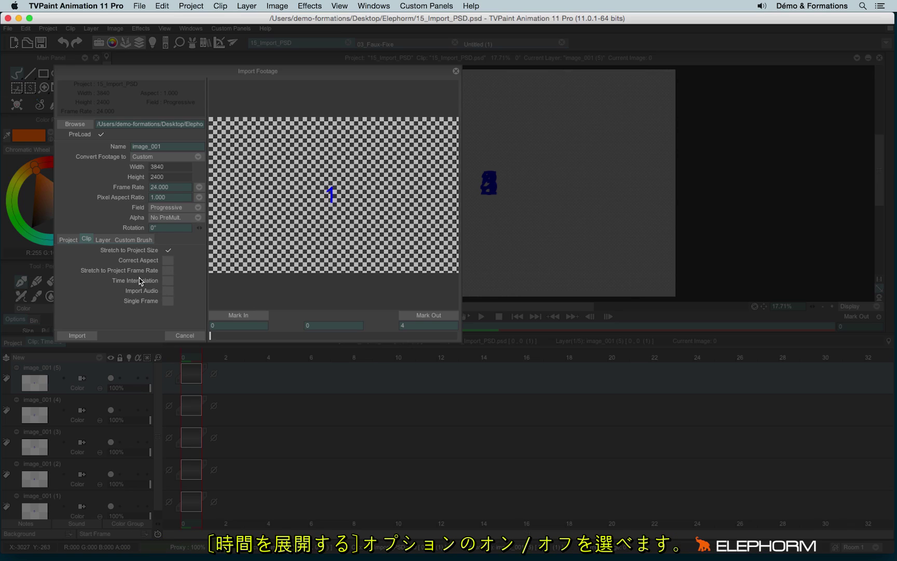
# Step: Try Time Interpolation, Import Audio and Single Frame, leaving all three off
pyautogui.click(168, 282)
pyautogui.click(168, 282)
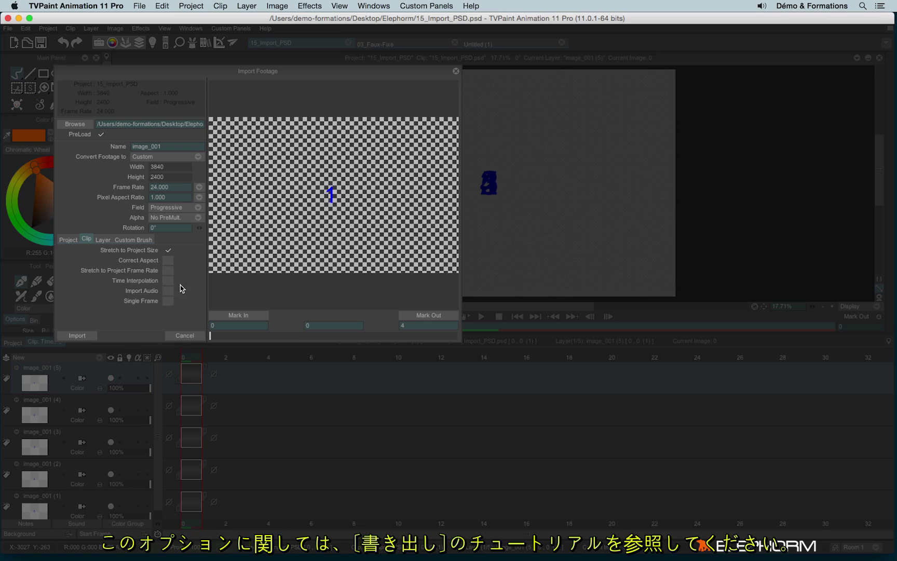
pyautogui.click(168, 291)
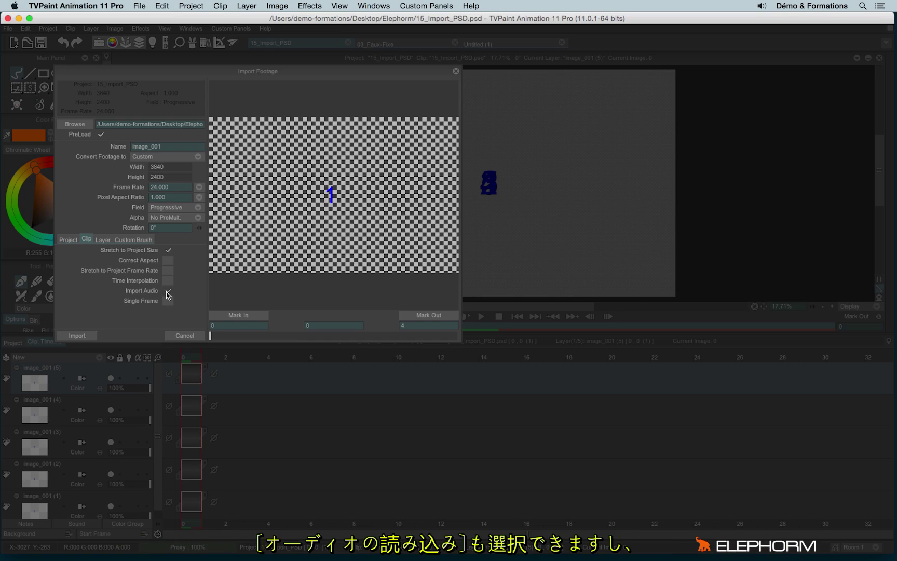
pyautogui.click(168, 292)
pyautogui.click(168, 301)
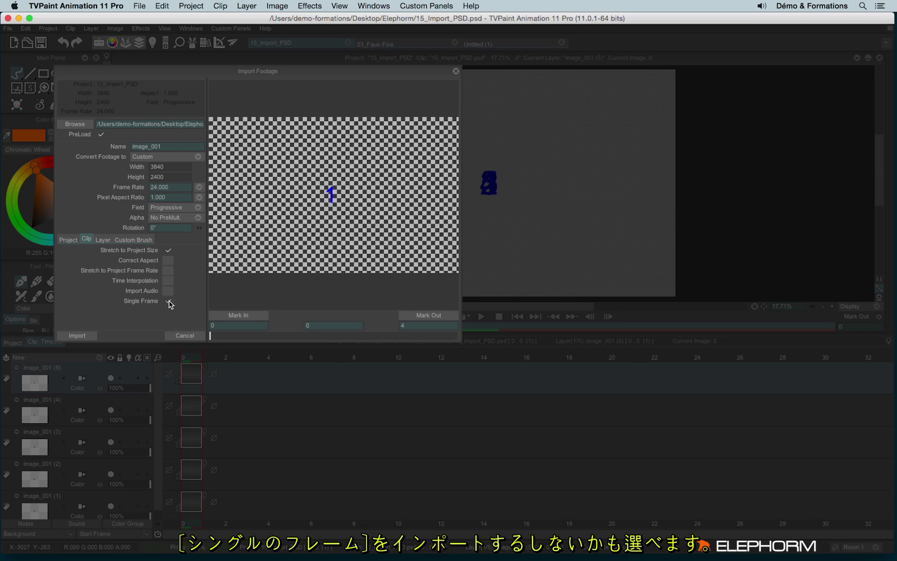
pyautogui.click(169, 302)
# Step: Return to the Project import options and preview frame 1 of the sequence
pyautogui.click(100, 239)
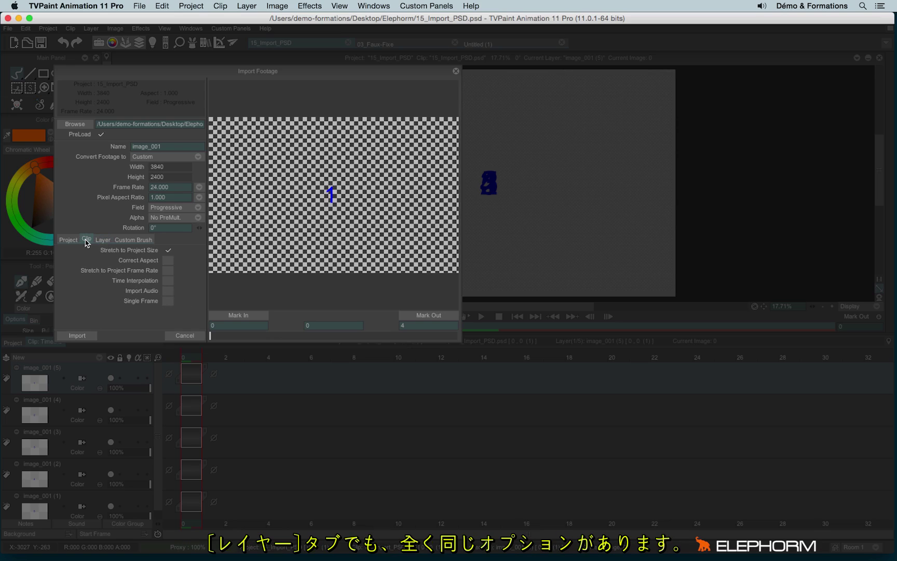
pyautogui.click(67, 240)
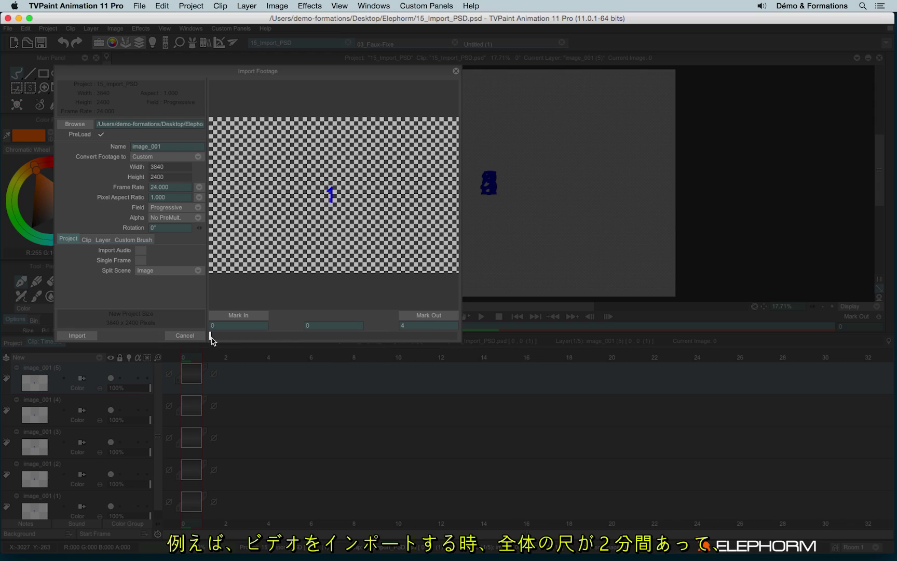
pyautogui.click(268, 337)
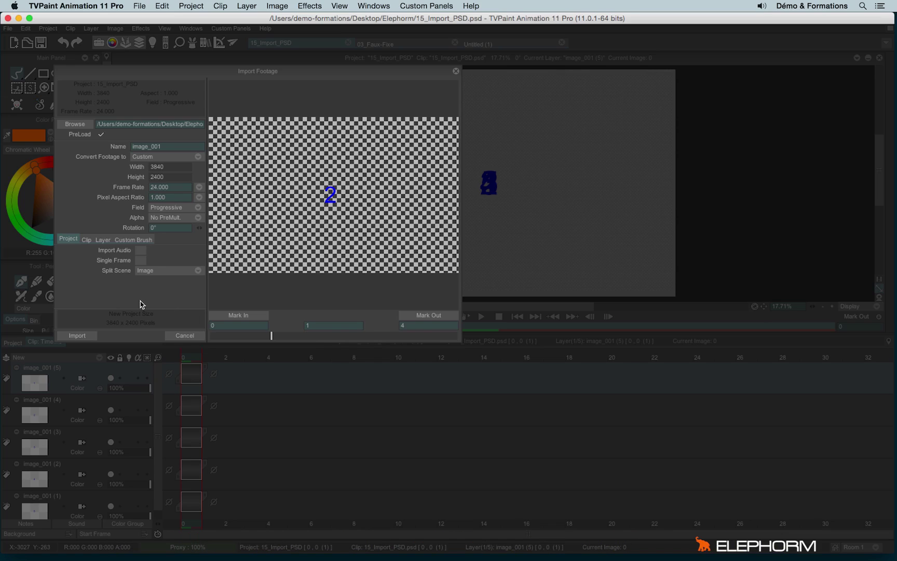
pyautogui.click(77, 335)
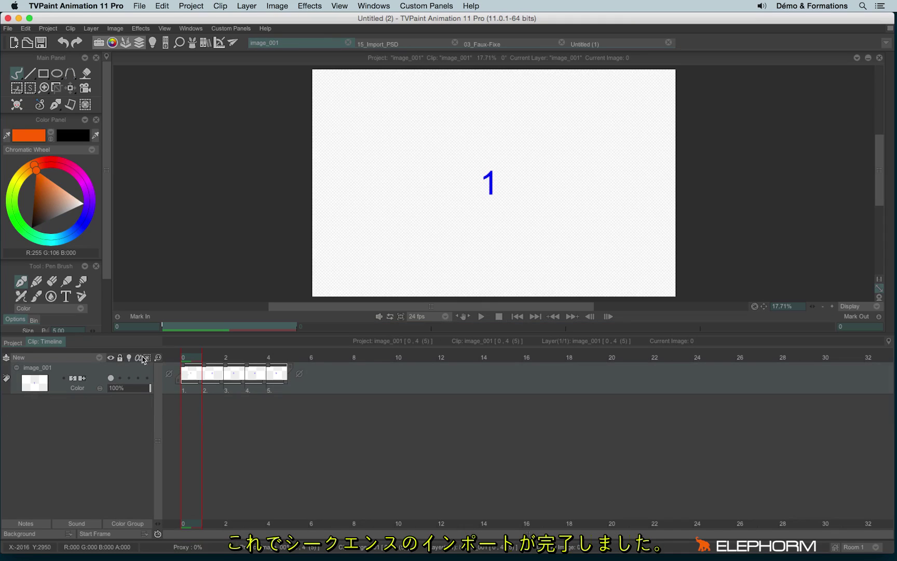
pyautogui.moveTo(195, 360)
pyautogui.mouseDown()
pyautogui.moveTo(281, 362)
pyautogui.moveTo(184, 357)
pyautogui.mouseUp()
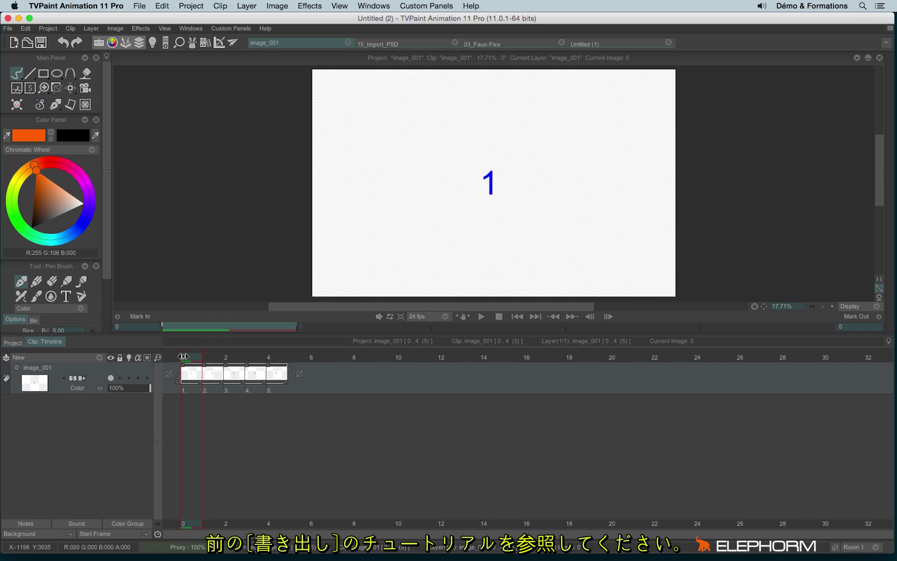
# Step: Dismiss the new layer types list and close the image_001 project tab
pyautogui.click(52, 358)
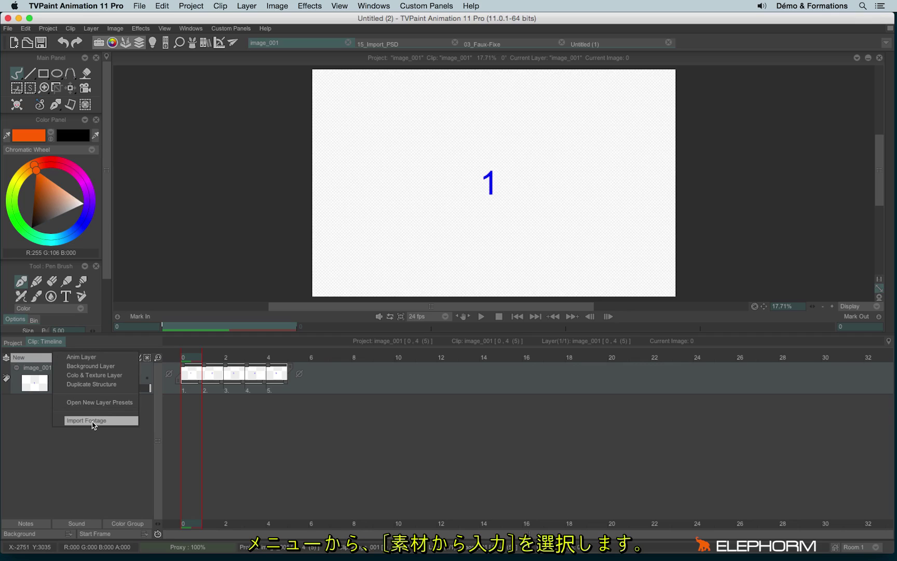
pyautogui.click(108, 445)
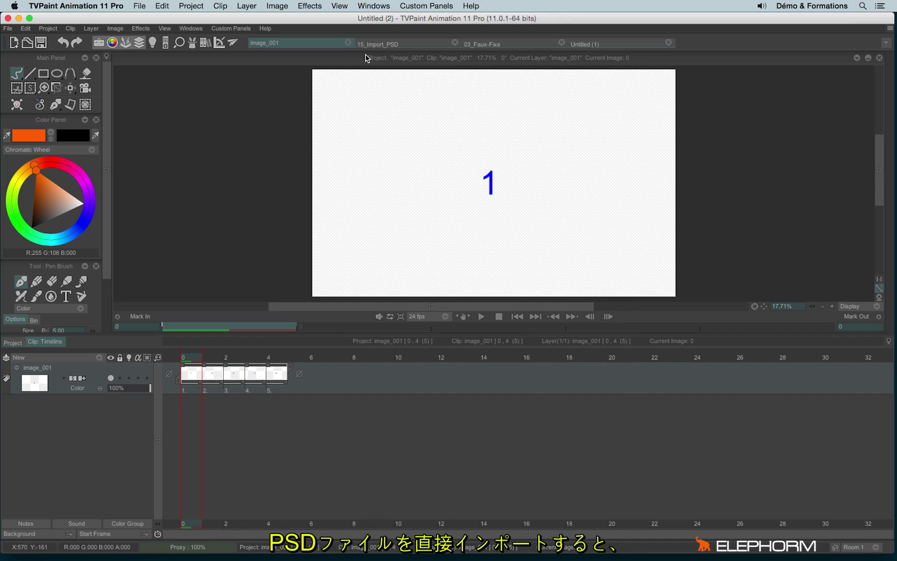
pyautogui.click(348, 42)
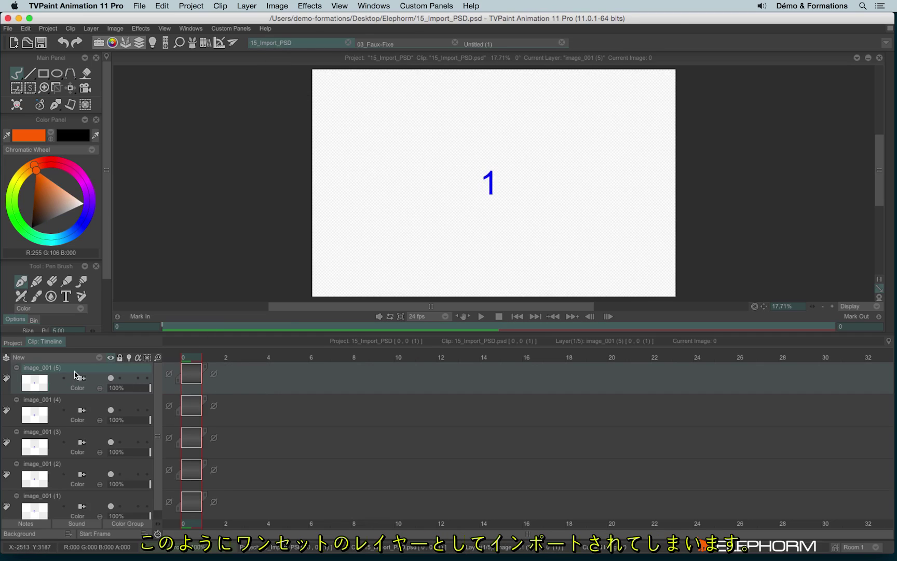
# Step: Step through the five image_001 layers and scrub frames 1 and 2, back to 0
pyautogui.press('Down')
pyautogui.press('Down')
pyautogui.press('Down')
pyautogui.press('Down')
pyautogui.press('Up')
pyautogui.press('Up')
pyautogui.press('Up')
pyautogui.press('Up')
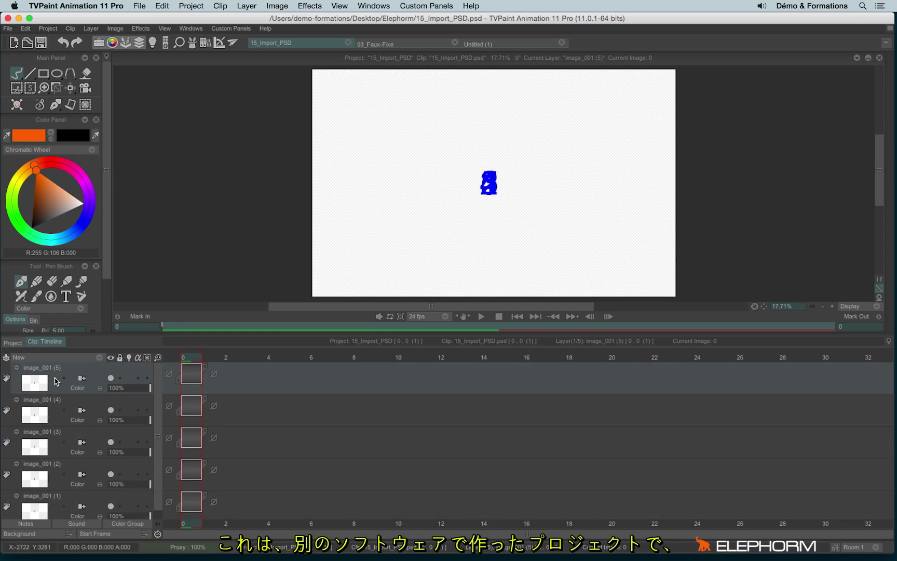
pyautogui.scroll(-1, 160, 387)
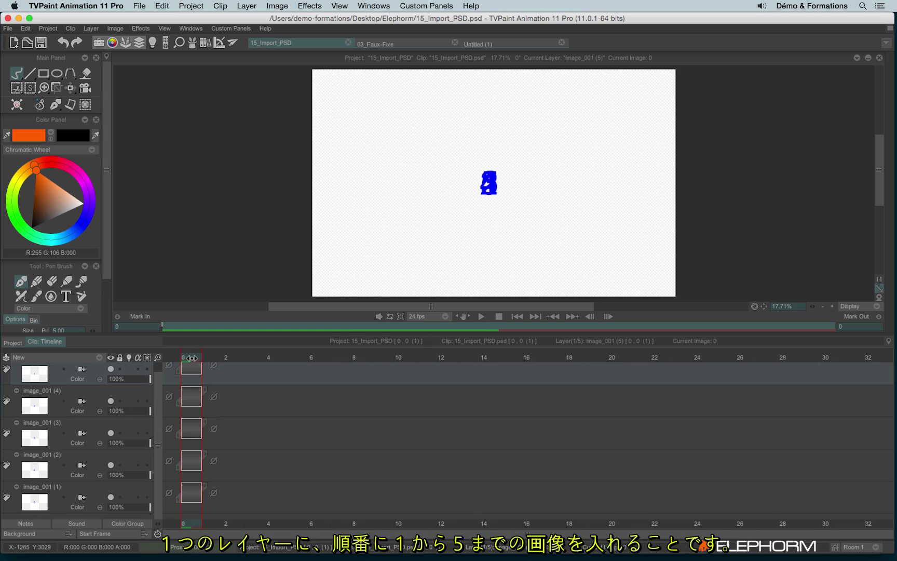
pyautogui.click(218, 358)
pyautogui.click(226, 359)
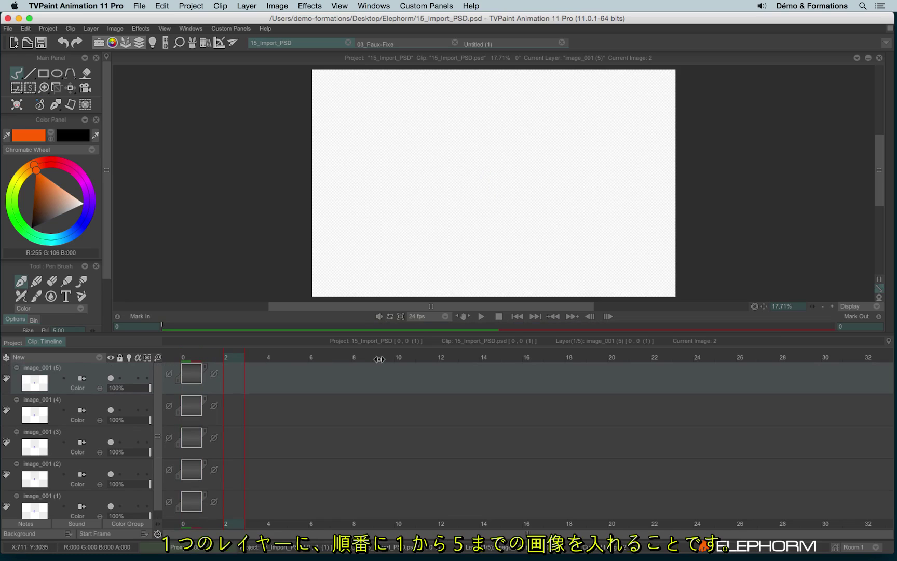
pyautogui.click(186, 360)
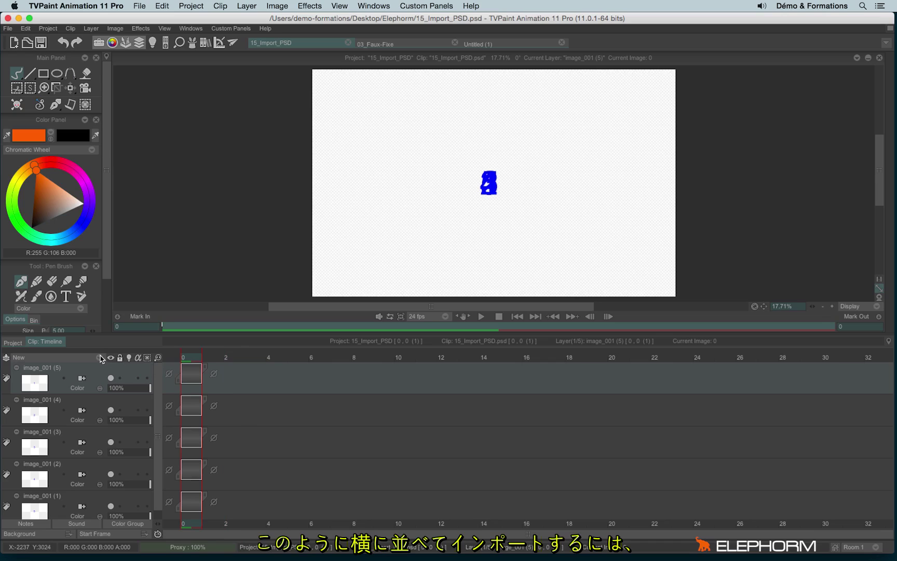
# Step: Start a new Import Footage layer from 15_Import_PSD.psd, loading it into the footage settings
pyautogui.click(55, 358)
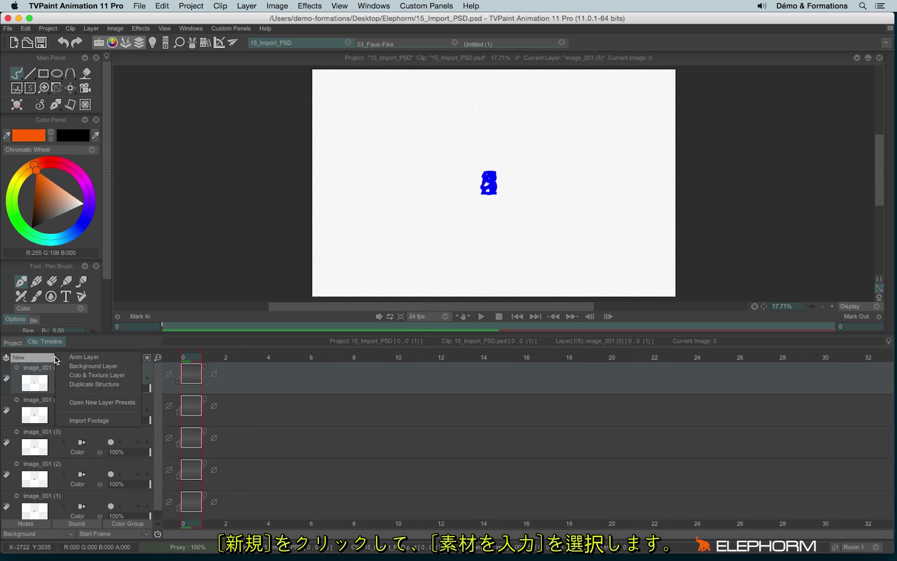
pyautogui.click(121, 421)
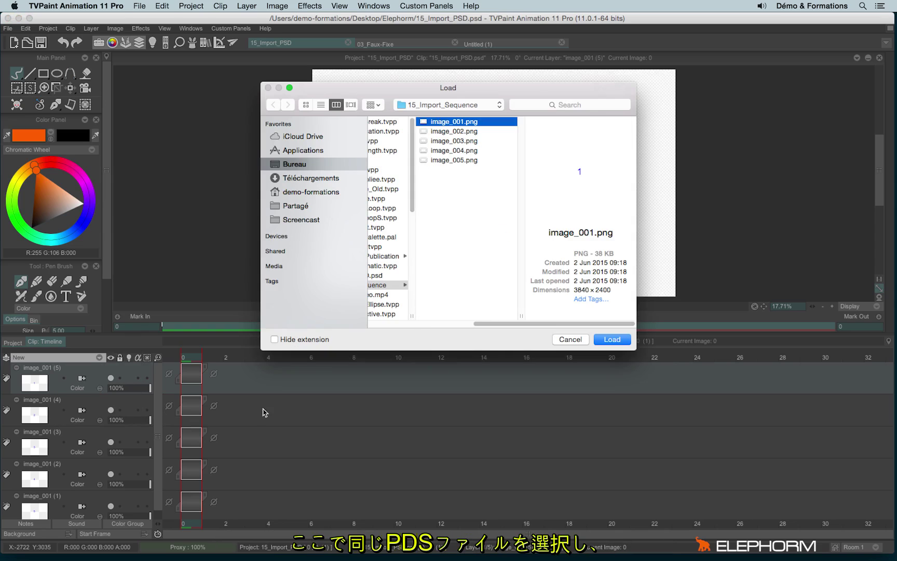
pyautogui.moveTo(511, 326); pyautogui.dragTo(426, 325)
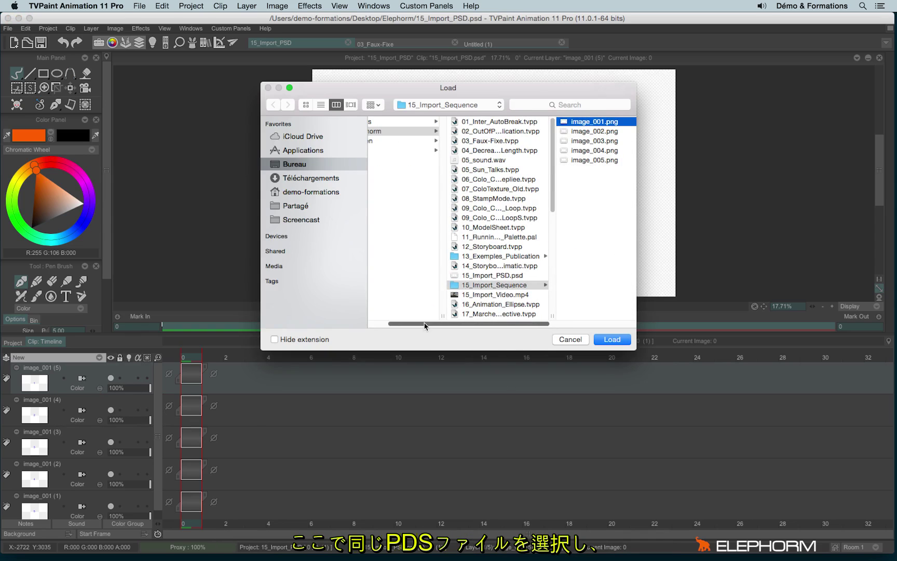
pyautogui.click(516, 279)
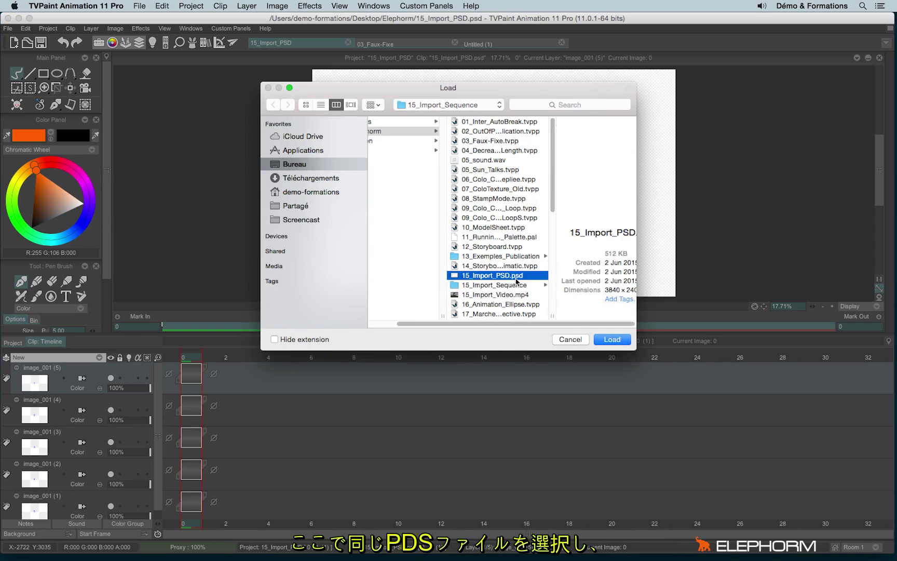
pyautogui.click(611, 340)
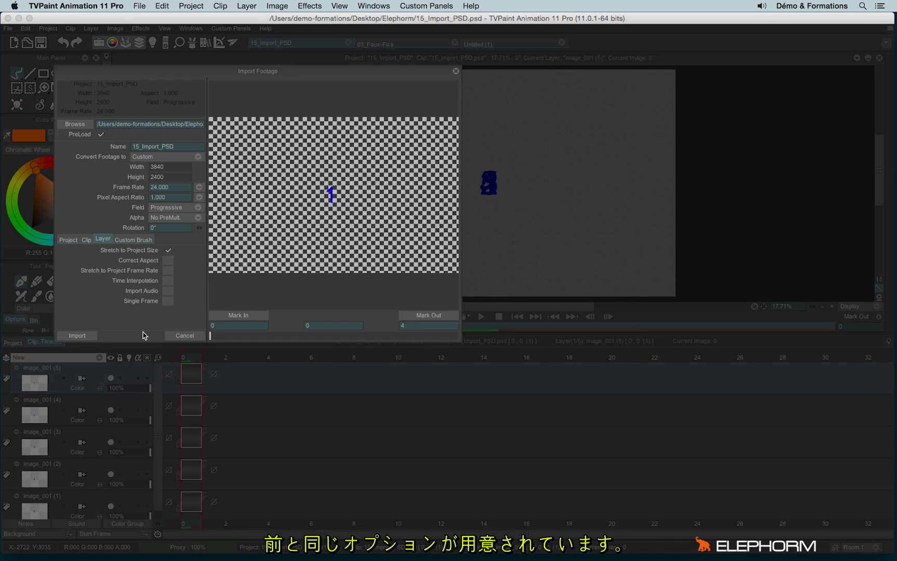
# Step: Import the PSD as one five-frame layer, then select layers image_001 (5) through (1)
pyautogui.click(79, 336)
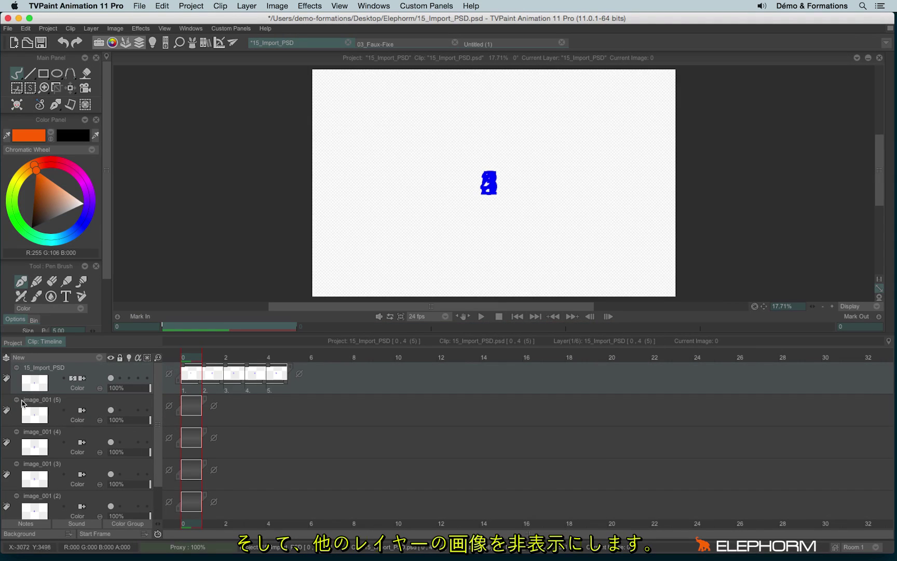
pyautogui.click(57, 400)
pyautogui.scroll(-1, 57, 401)
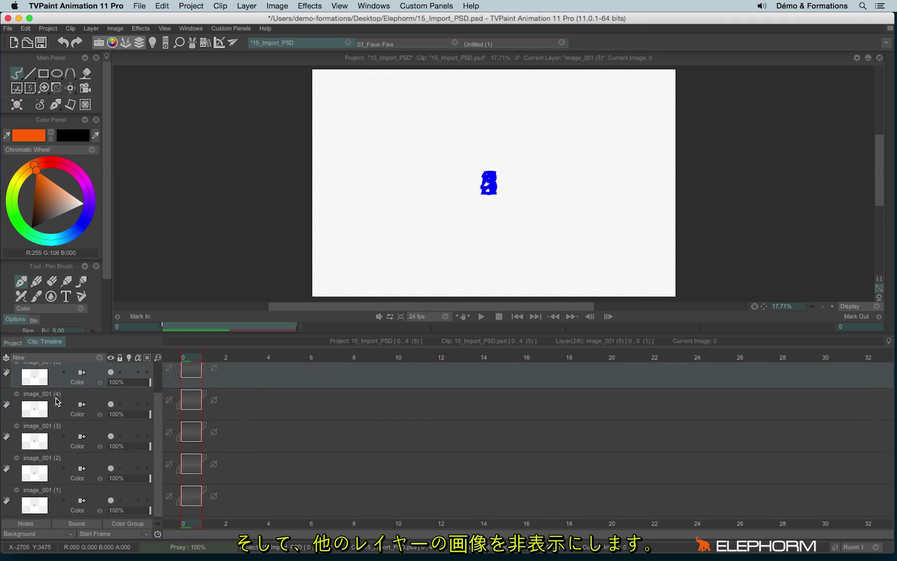
pyautogui.keyDown('shift'); pyautogui.click(63, 496); pyautogui.keyUp('shift')
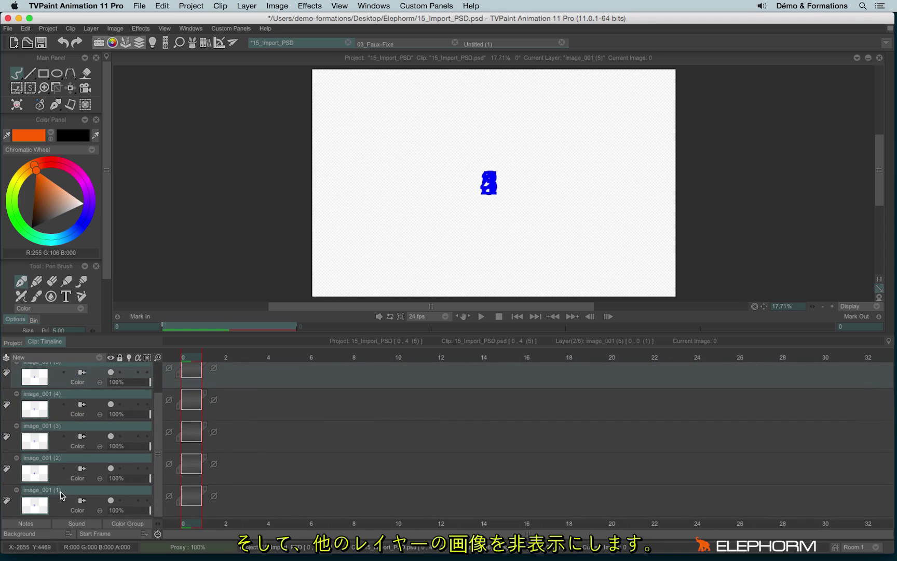
# Step: Hide the five image_001 layers and make 15_Import_PSD the current layer
pyautogui.click(111, 501)
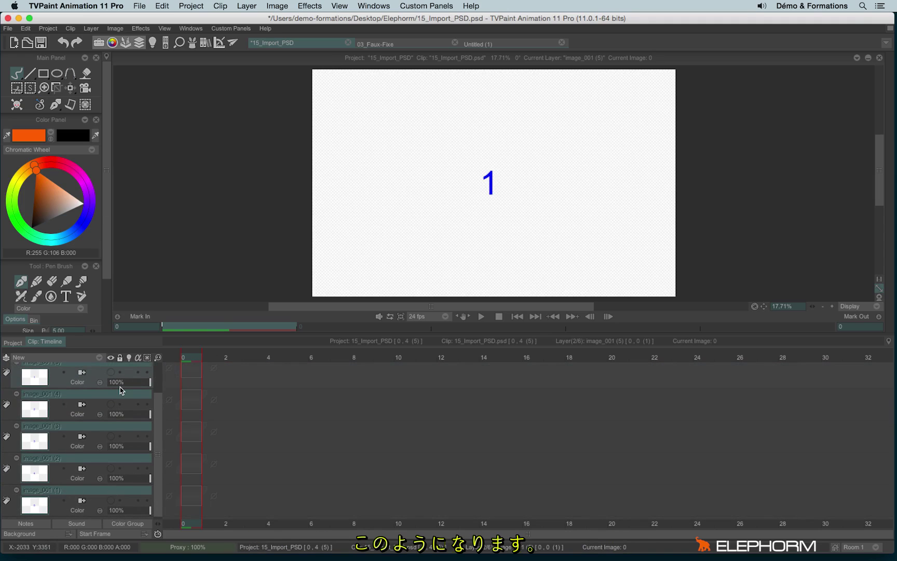
pyautogui.scroll(1, 120, 390)
pyautogui.click(91, 369)
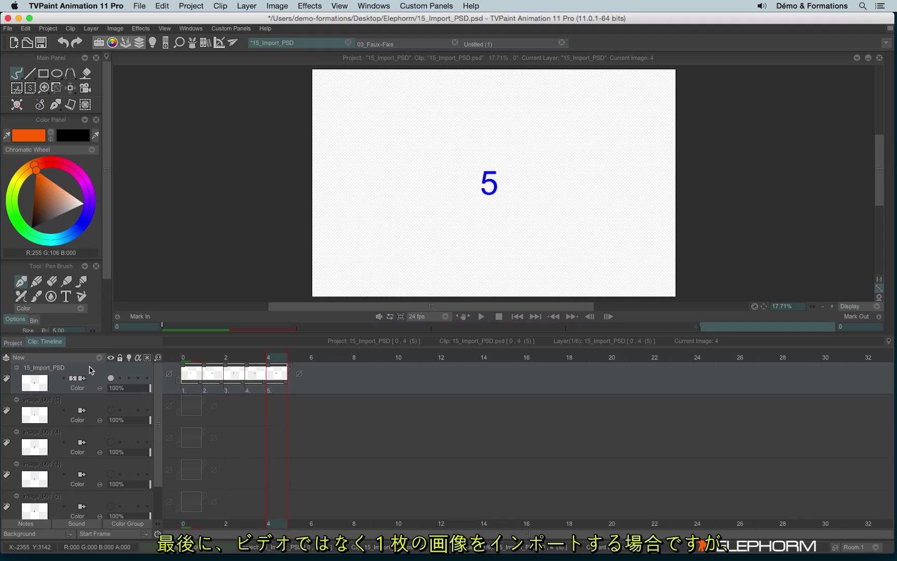
# Step: In the Image Library, add a New Image From file, browsing to the Desktop's Elephorm folder
pyautogui.click(206, 46)
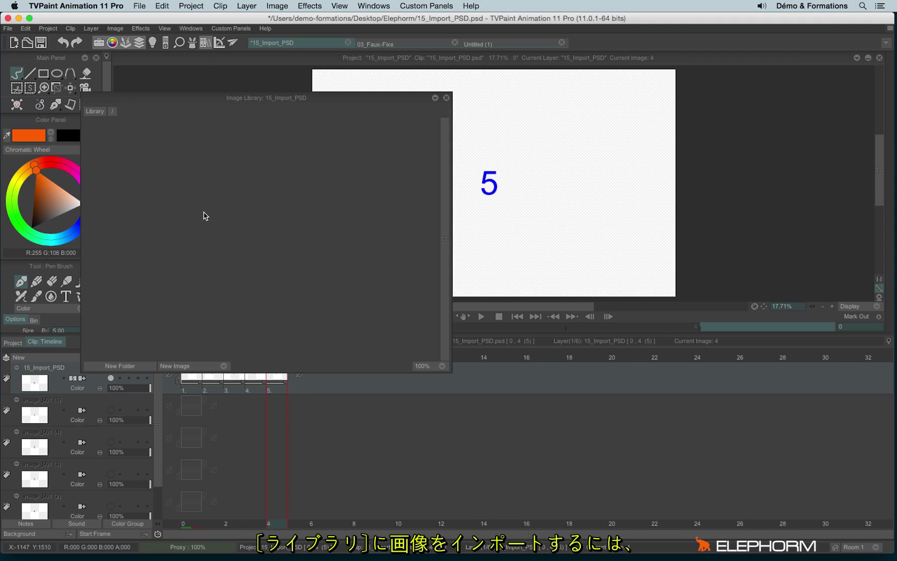
pyautogui.click(168, 366)
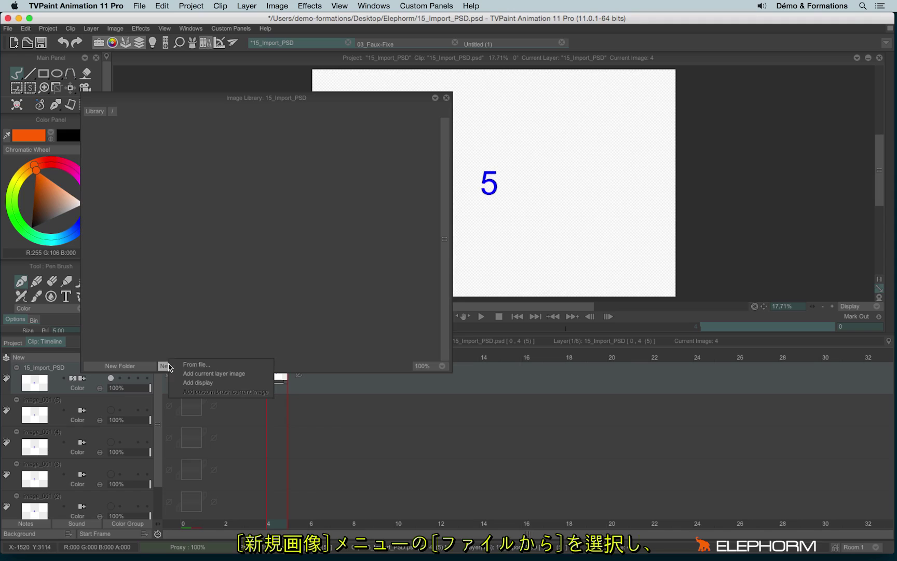
pyautogui.click(229, 365)
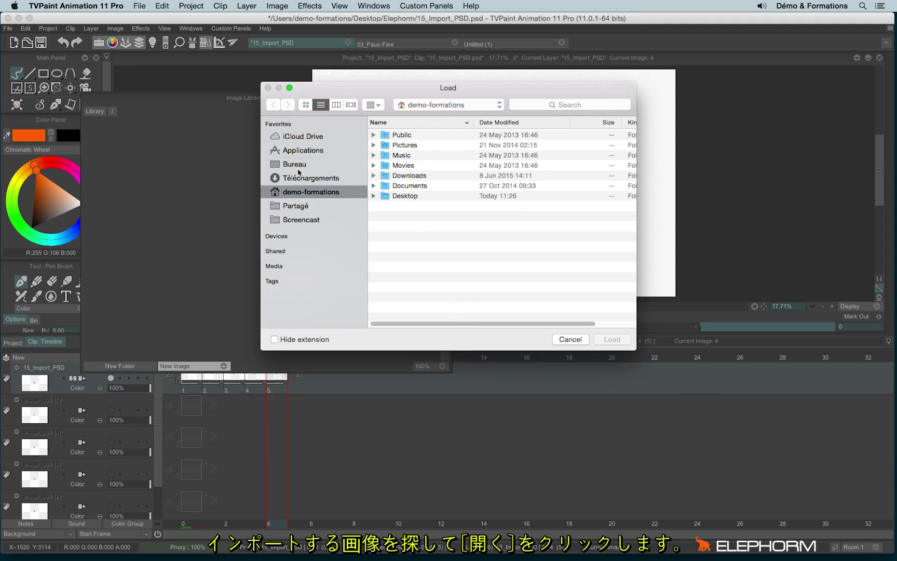
pyautogui.click(298, 167)
pyautogui.click(418, 154)
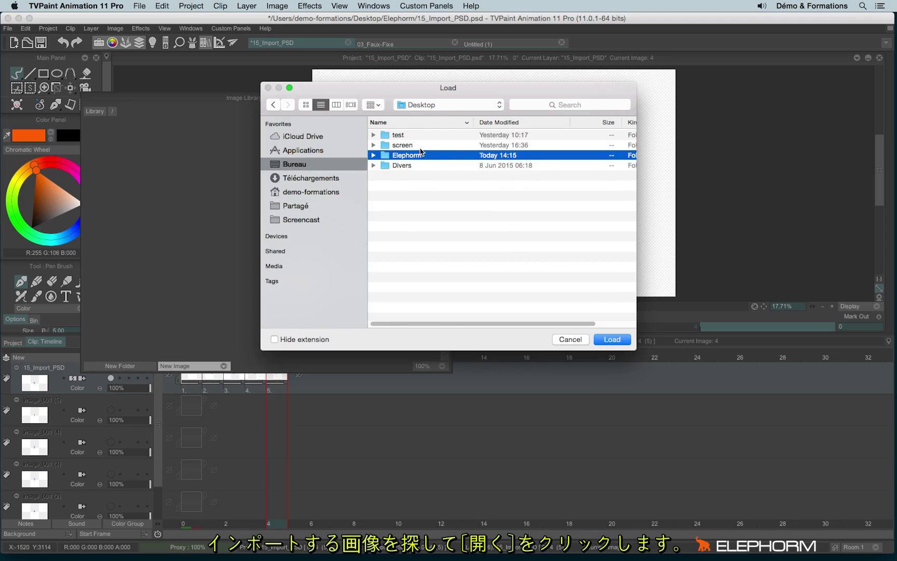